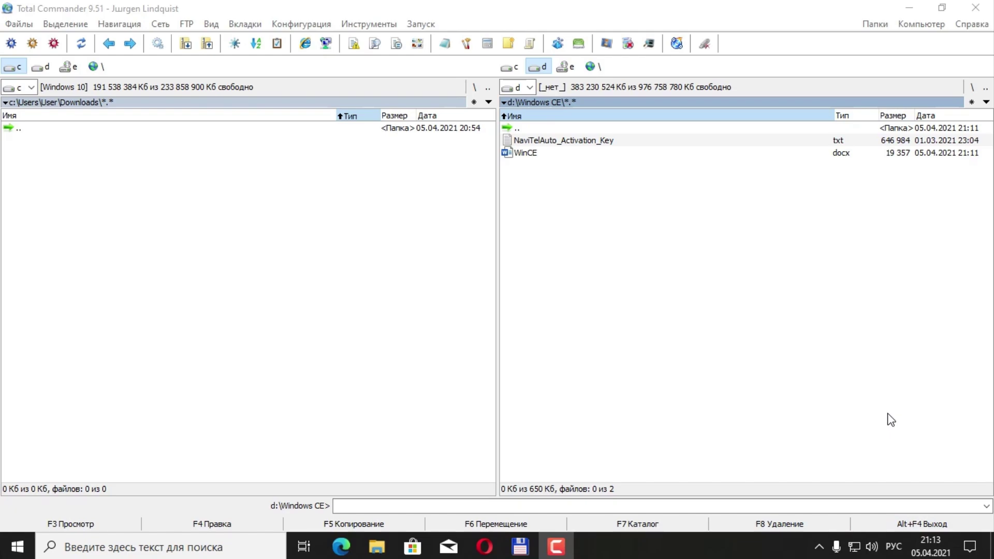
Step: Select WinCE.docx in the d:\Windows CE folder listing in the right panel
left_click(532, 134)
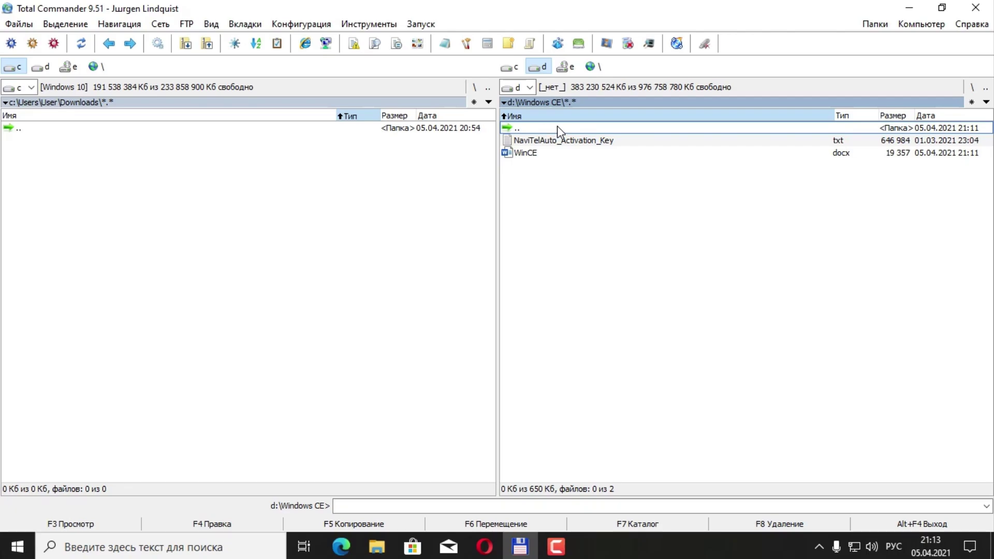
left_click(537, 143)
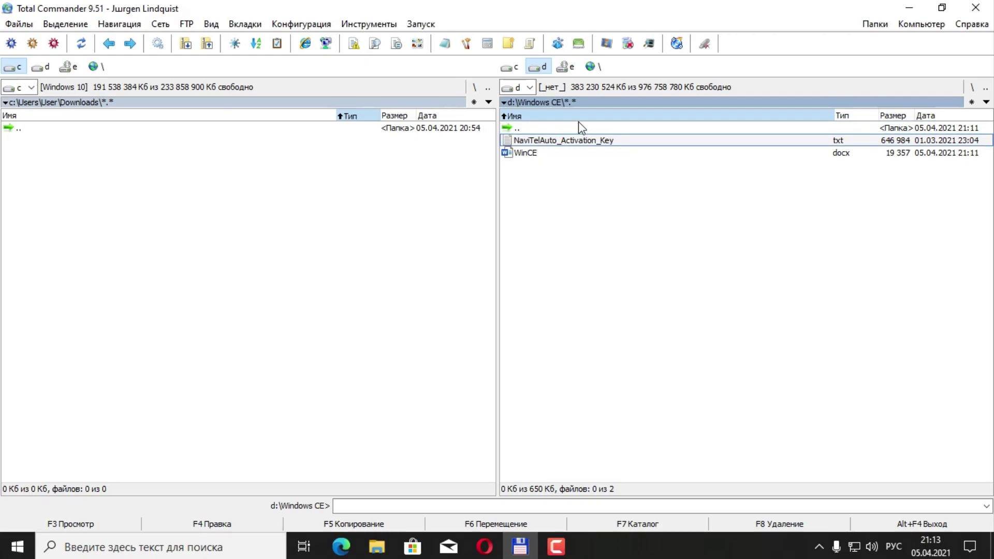
left_click(536, 154)
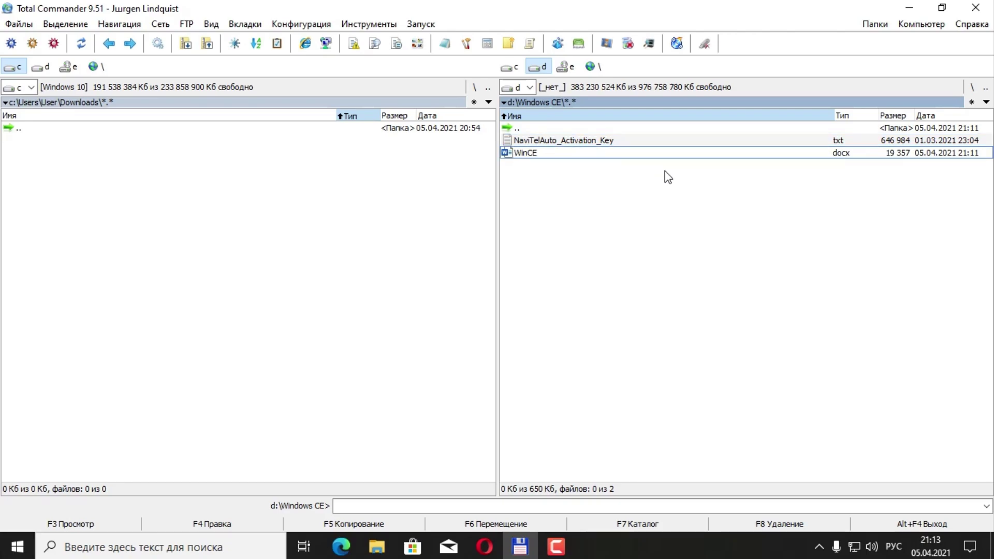
Step: Load WinCE.docx in Word and select text in the second Navitel 9.13.66 version heading
double_click(544, 153)
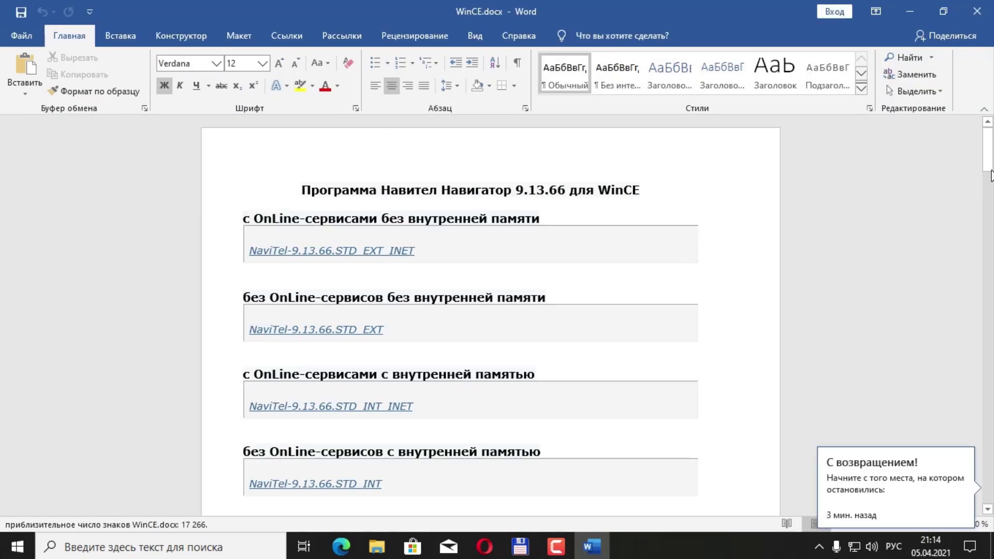
left_click_drag(986, 159, 986, 156)
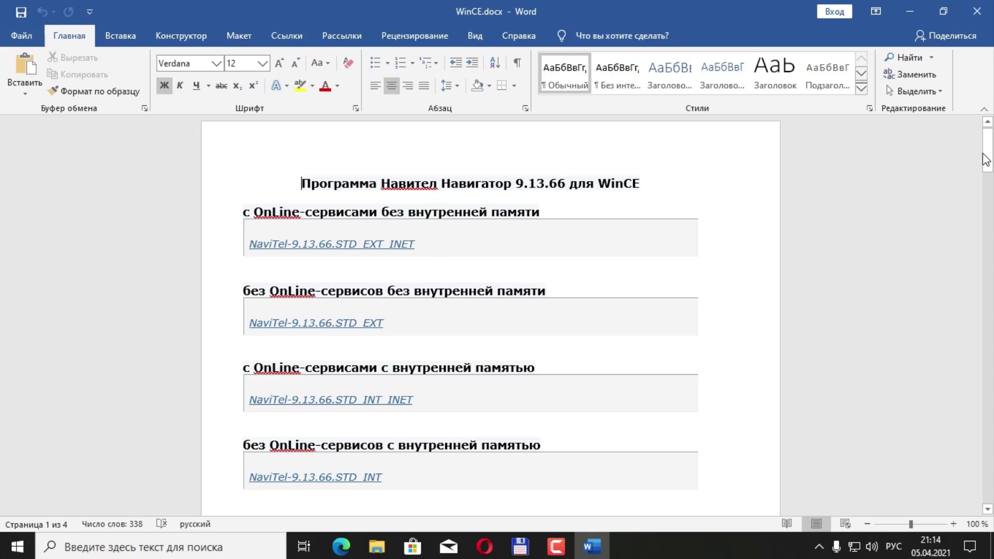
left_click_drag(988, 158, 987, 160)
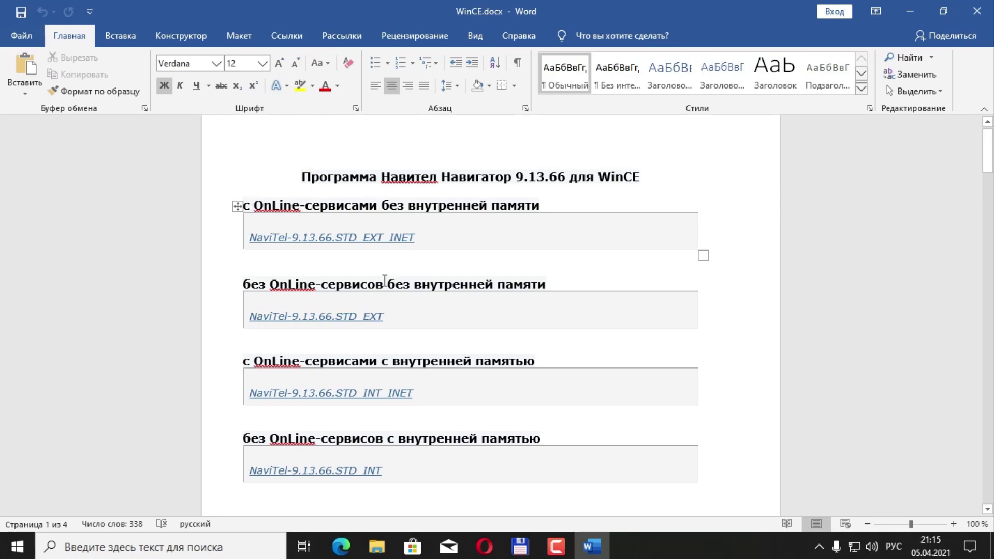
mouse_move(555, 291)
mouse_move(465, 308)
mouse_move(554, 284)
left_mouse_down()
mouse_move(246, 286)
mouse_move(622, 280)
left_mouse_up()
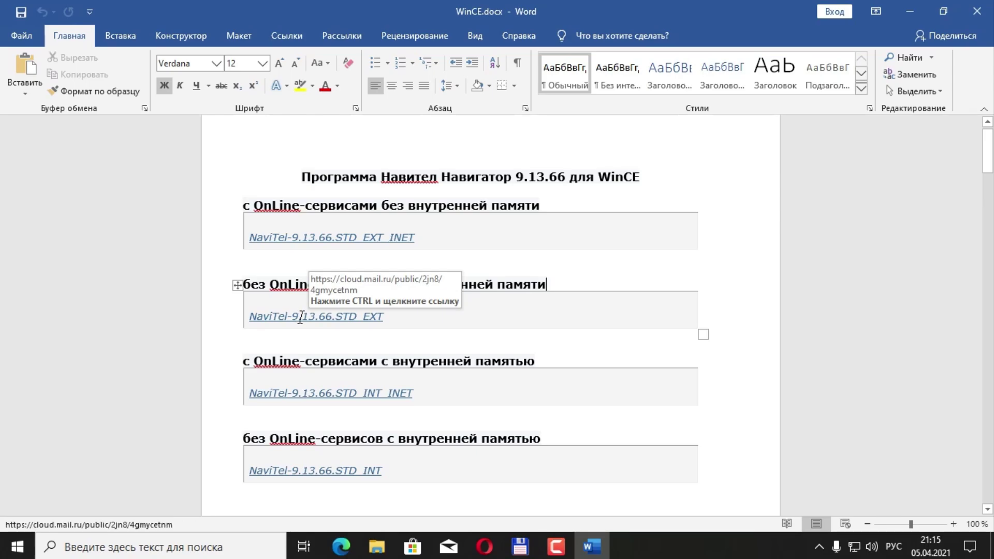
Step: Follow the NaviTel-9.13.66.STD_EXT hyperlink to its mail.ru cloud download page
right_click(365, 316)
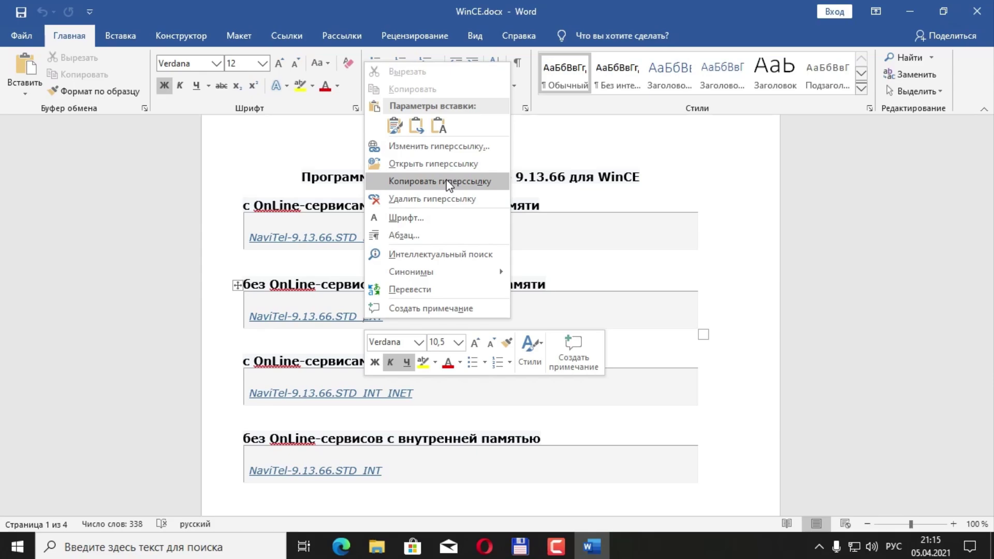
left_click(211, 268)
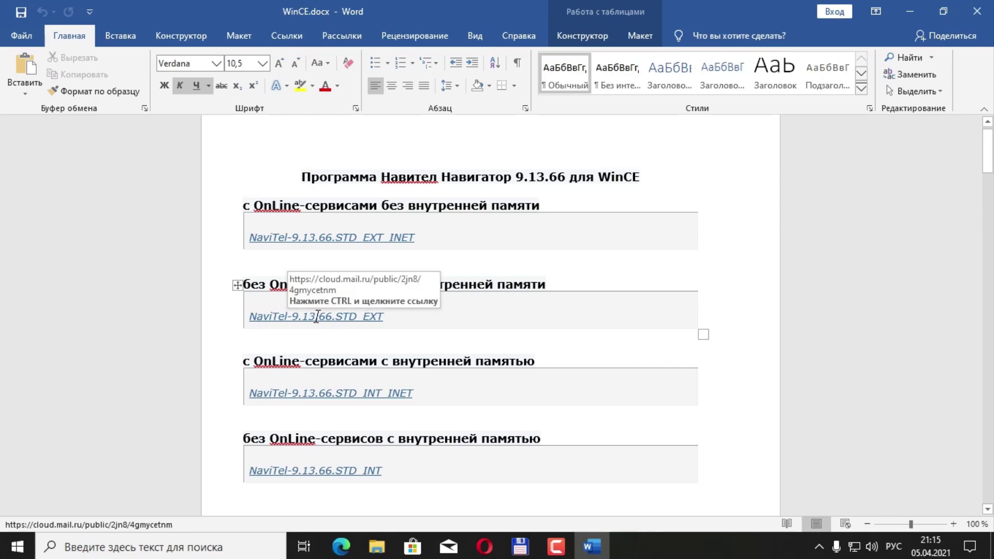
left_click(317, 322, "ctrl")
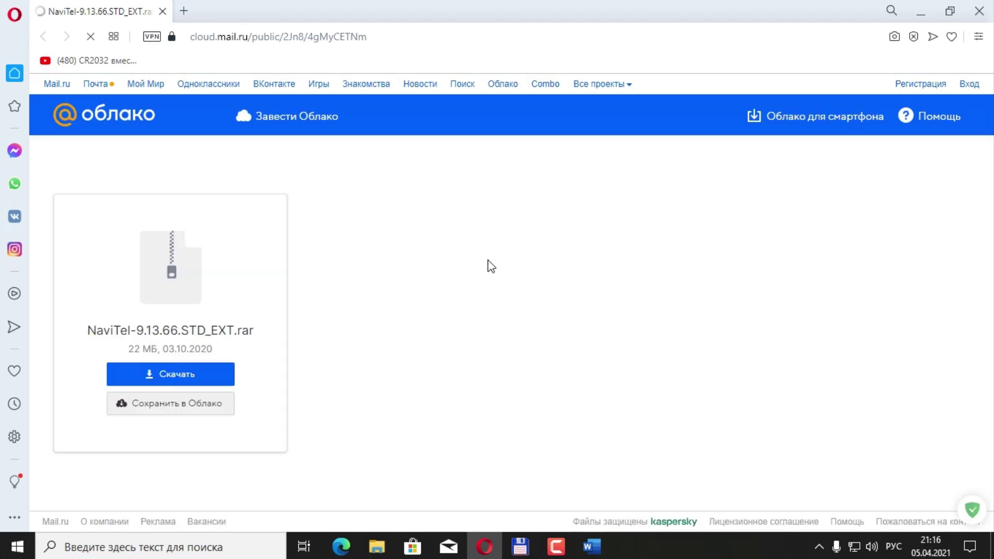
Step: Download NaviTel-9.13.66.STD_EXT.rar, accepting the flagged-file warning, and return to Word
left_click(188, 379)
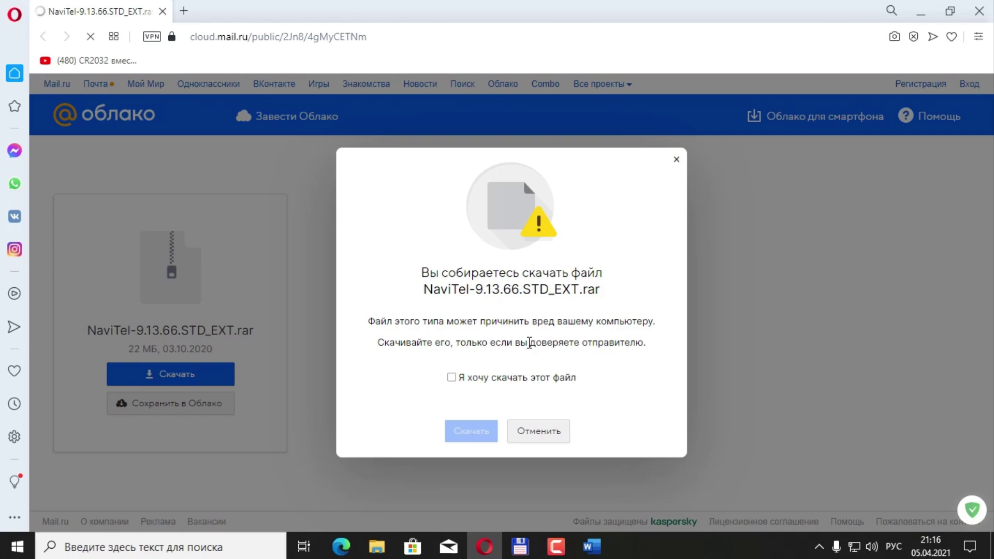
left_click(453, 378)
left_click(470, 432)
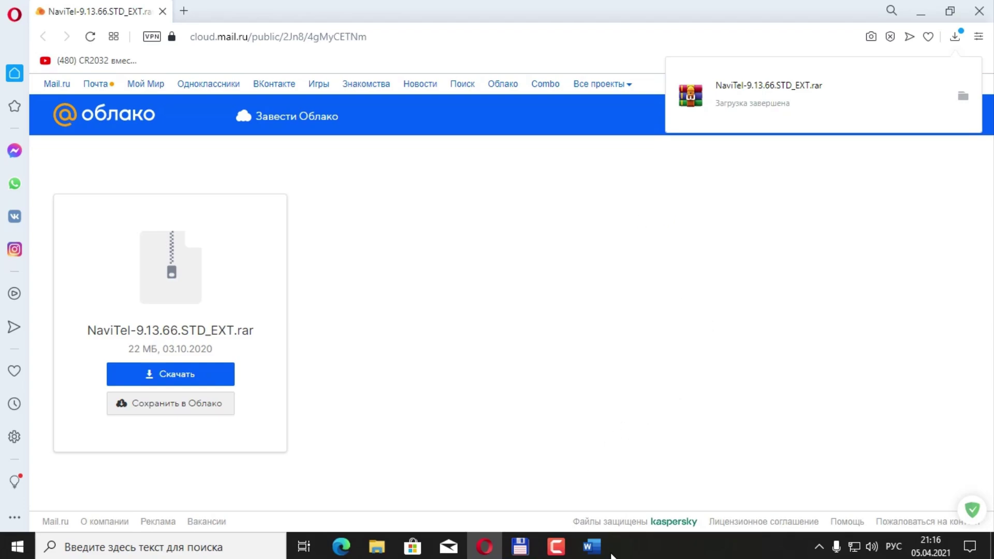
left_click(595, 554)
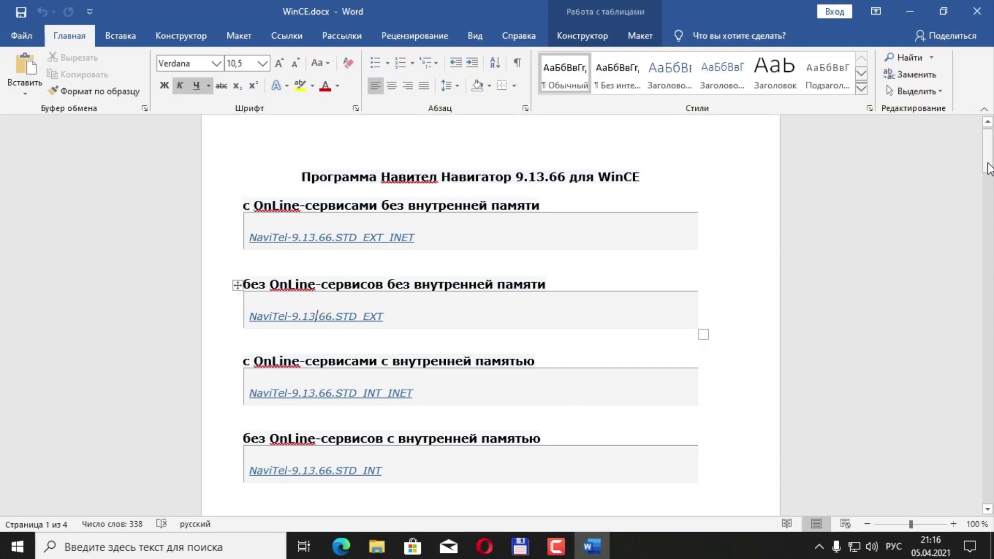
left_click_drag(987, 167, 989, 204)
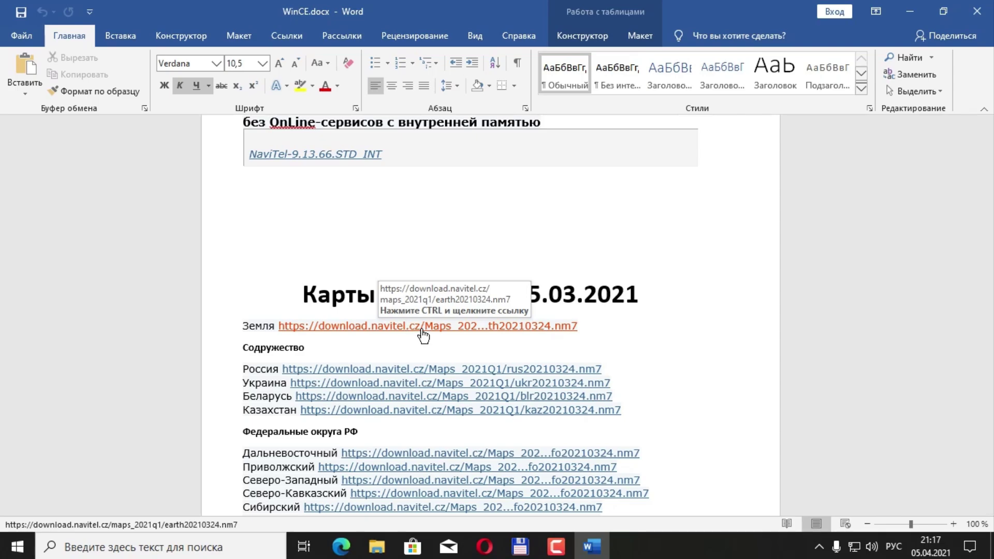
Step: Download the Земля and Беларусь Q1 2021 map files from the document's links
triple_click(422, 334)
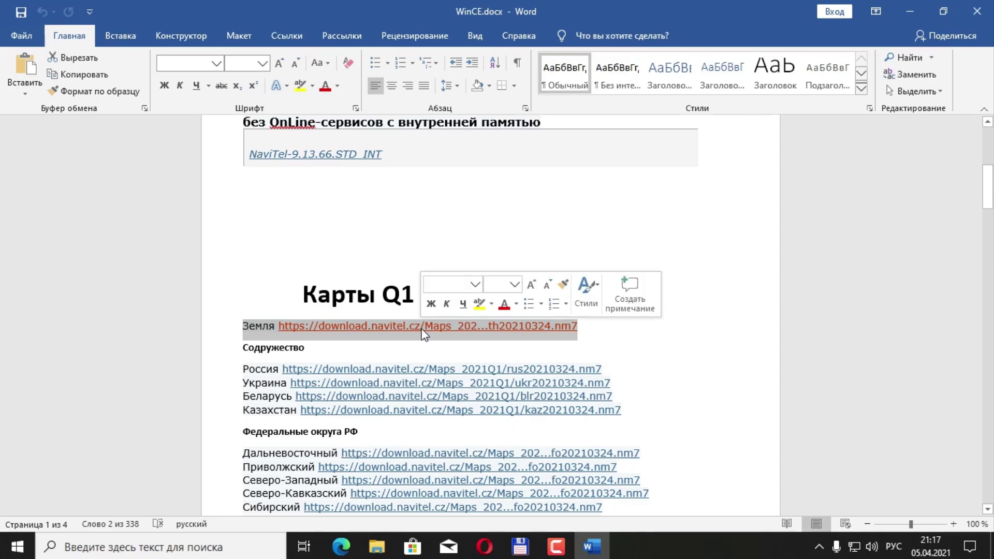
left_click(421, 334, "ctrl")
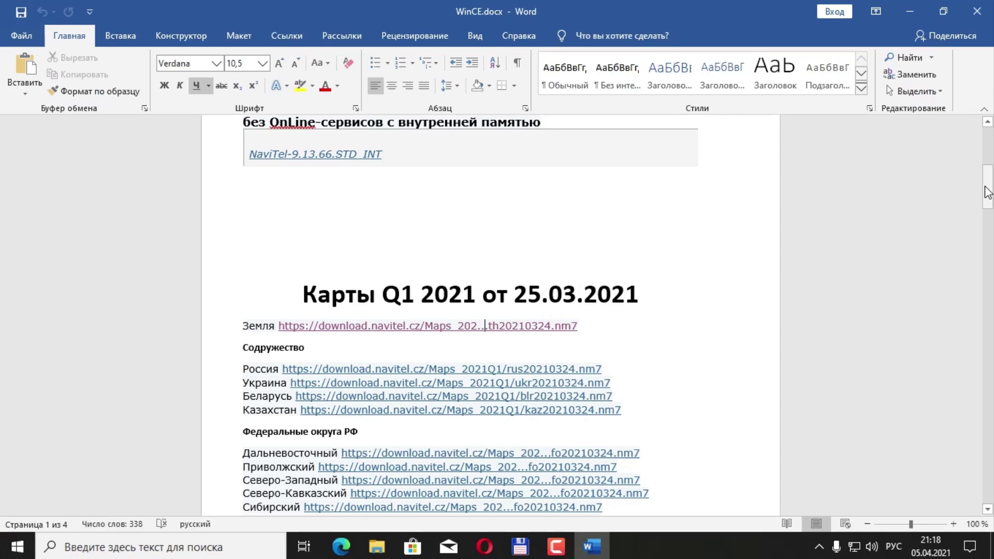
left_click_drag(988, 192, 989, 202)
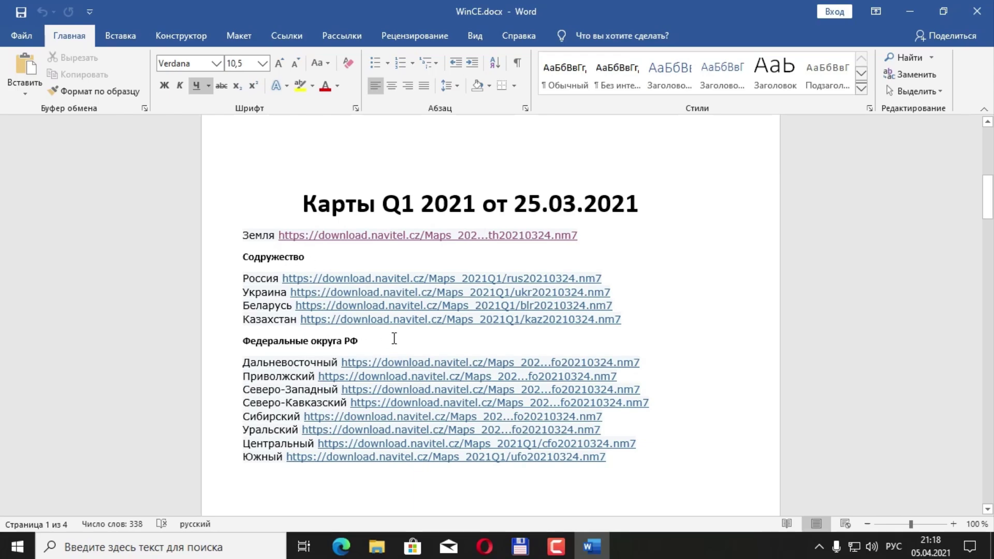
mouse_move(988, 198)
left_mouse_down()
mouse_move(989, 349)
mouse_move(974, 205)
left_mouse_up()
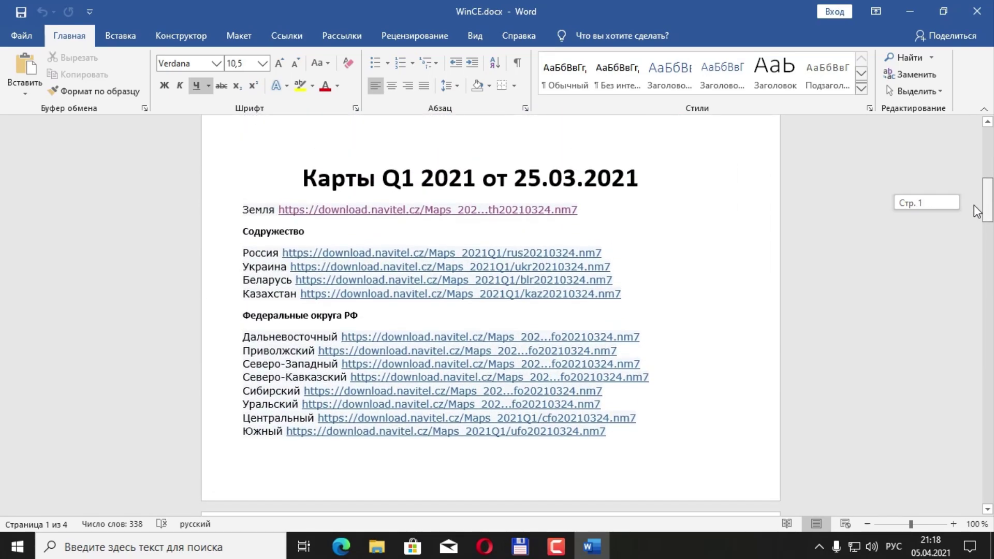
left_click(366, 284, "ctrl")
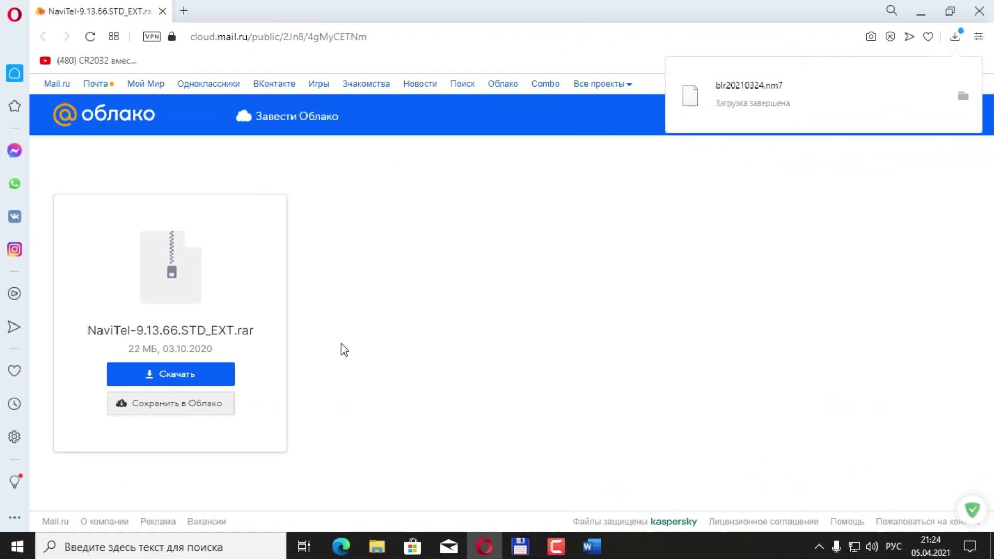
Step: Download the Belarus speedcam file BLR_20210313.nsc and switch to Total Commander
left_click(590, 543)
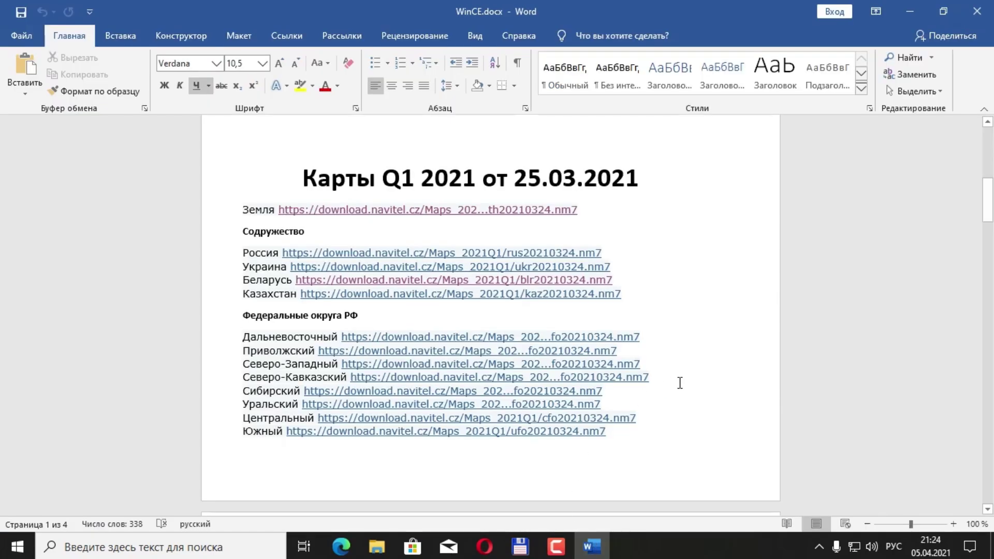
left_click_drag(991, 201, 989, 359)
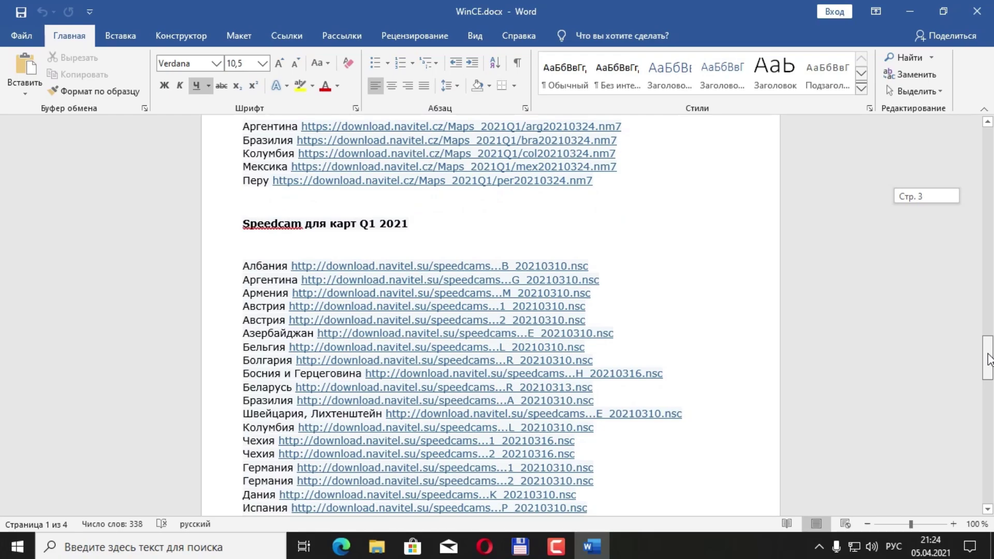
left_click_drag(989, 359, 990, 359)
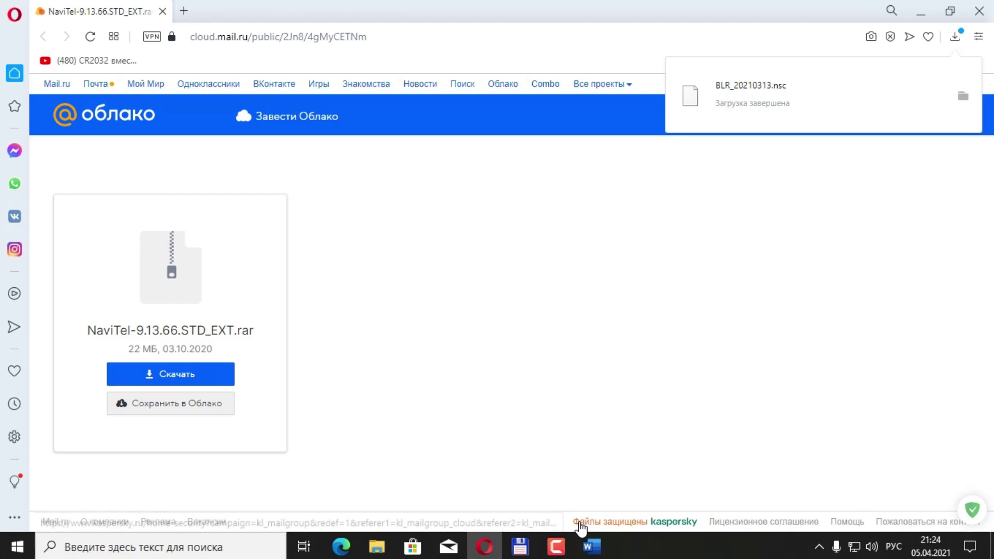
left_click(524, 552)
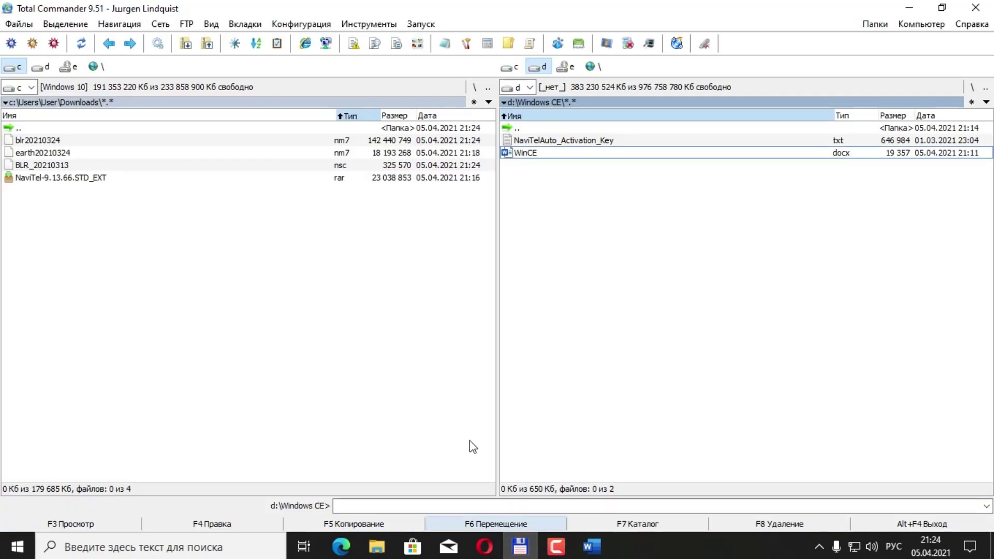
Step: Review the downloaded maps, speedcam file and Navitel archive in Downloads, peeking inside the archive
left_click(74, 140)
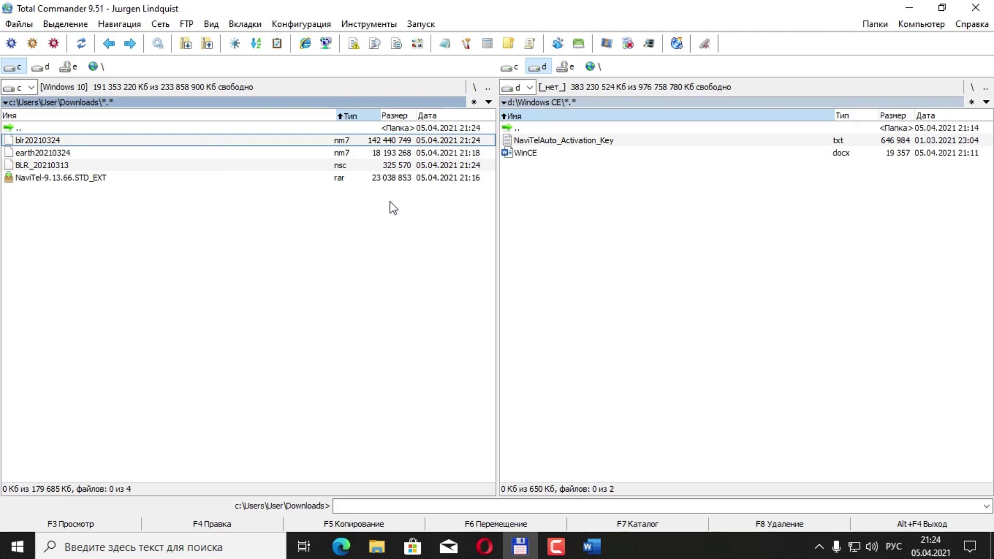
key("Down")
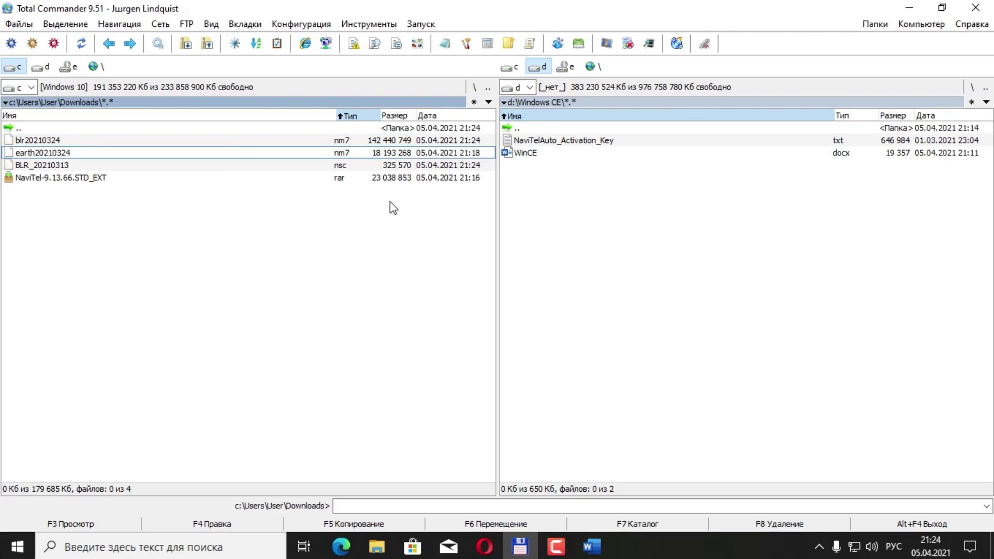
key("Down")
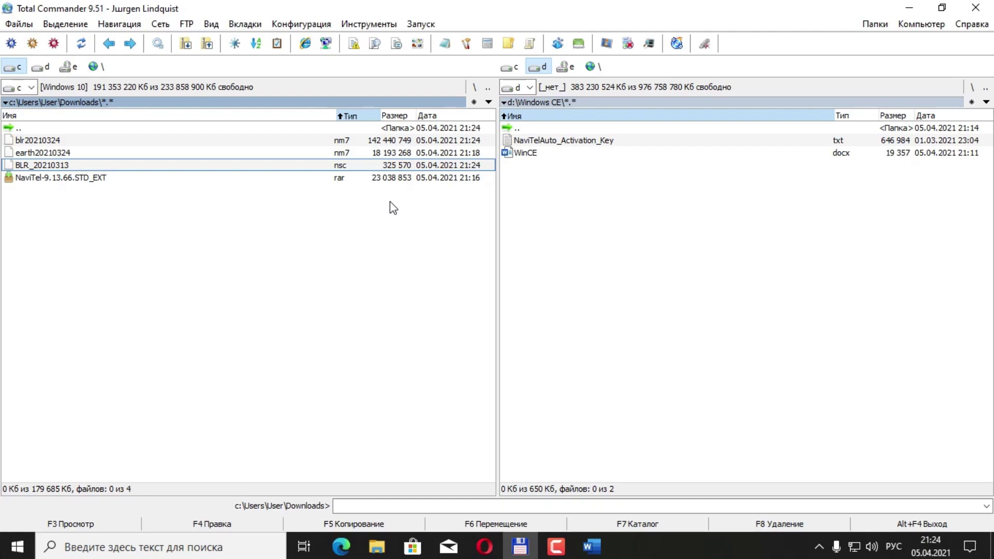
key("Down")
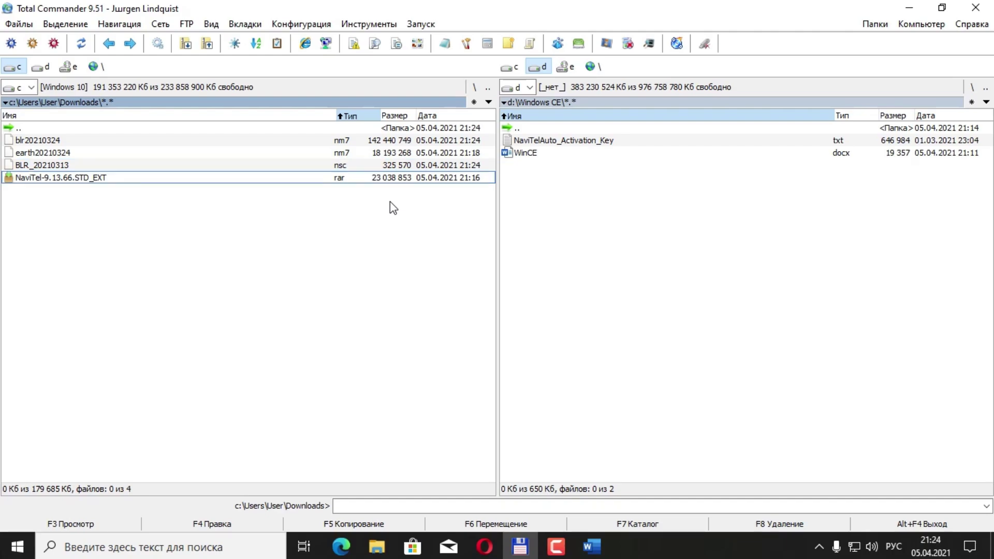
key("Tab")
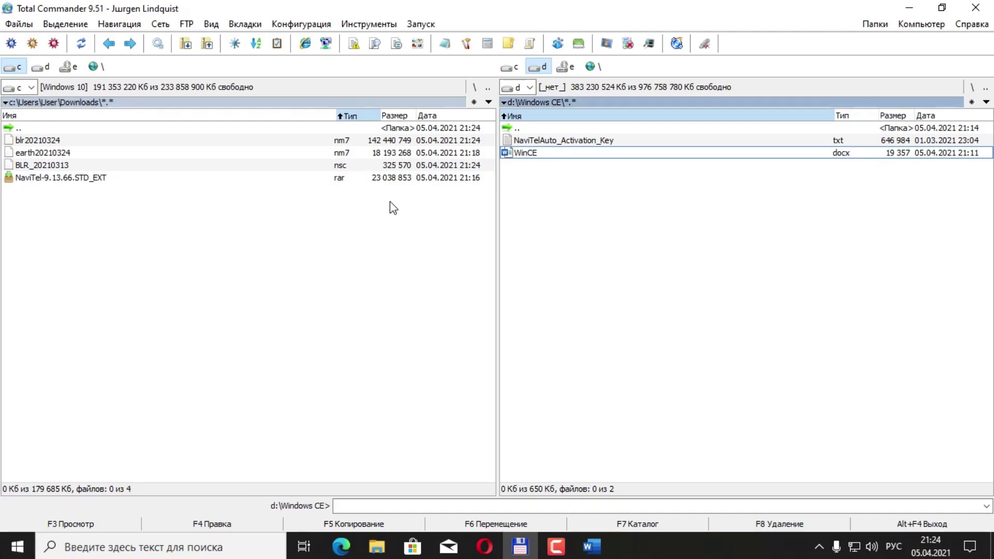
key("Tab")
key("Up")
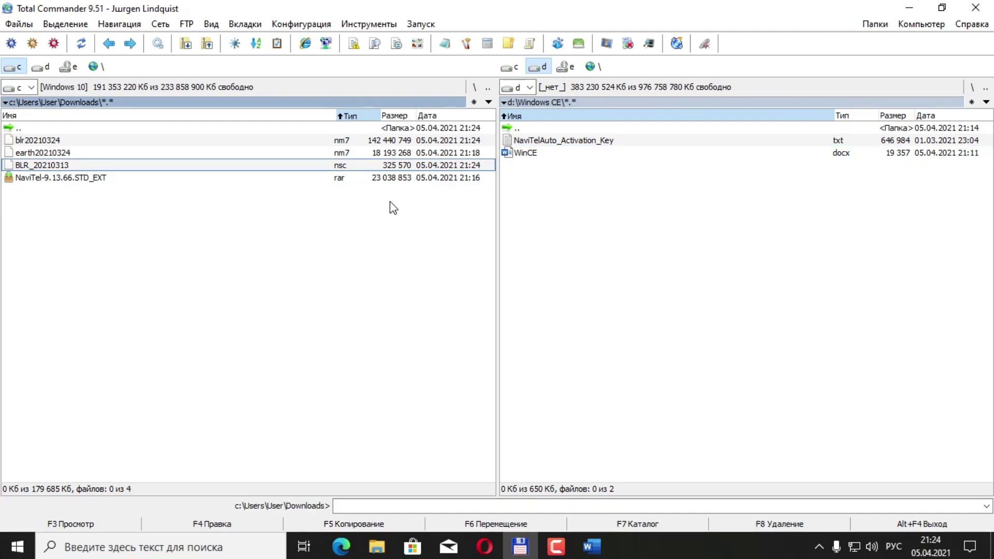
key("Up")
key("Up")
key("Down")
key("Down")
key("Down")
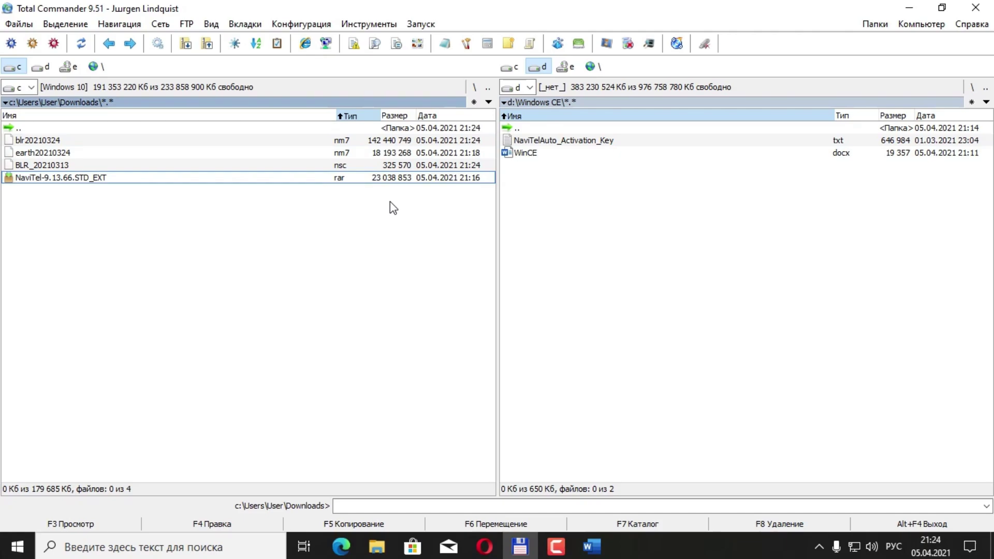
key("Return")
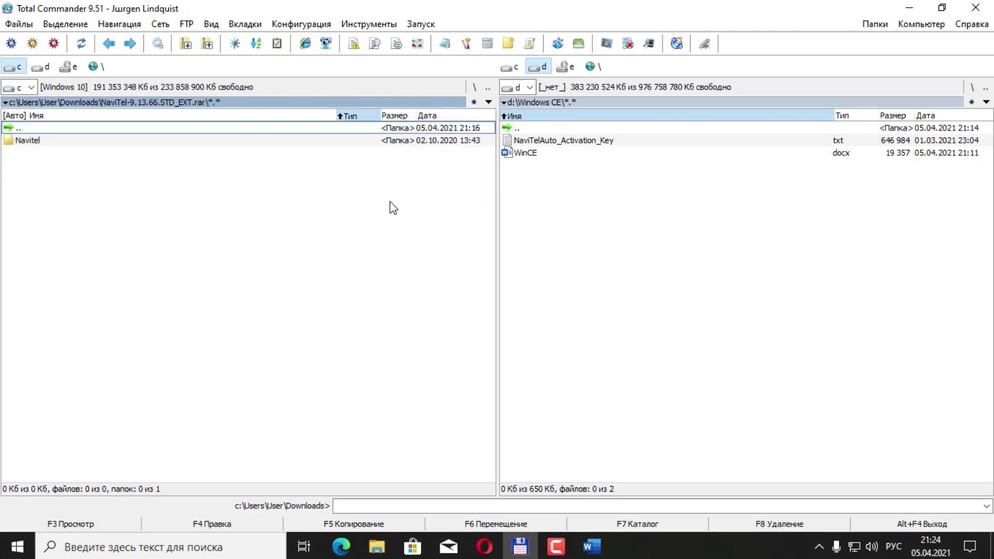
key("Return")
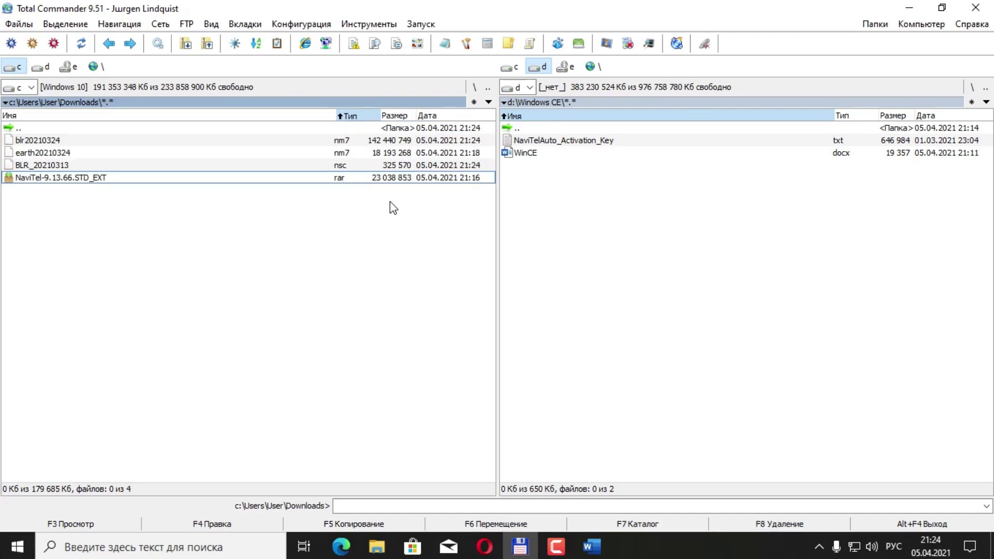
key("Up")
key("Up")
key("Up")
key("Down")
key("Down")
key("Down")
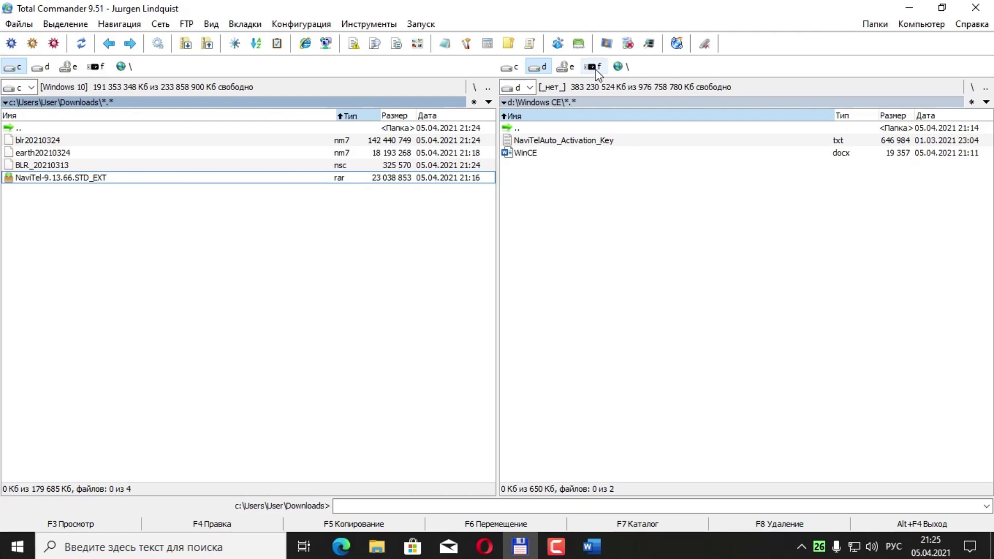
Step: Show flash drive f: in the right panel sorted by name and look over its Navitel folders and files
left_click(593, 66)
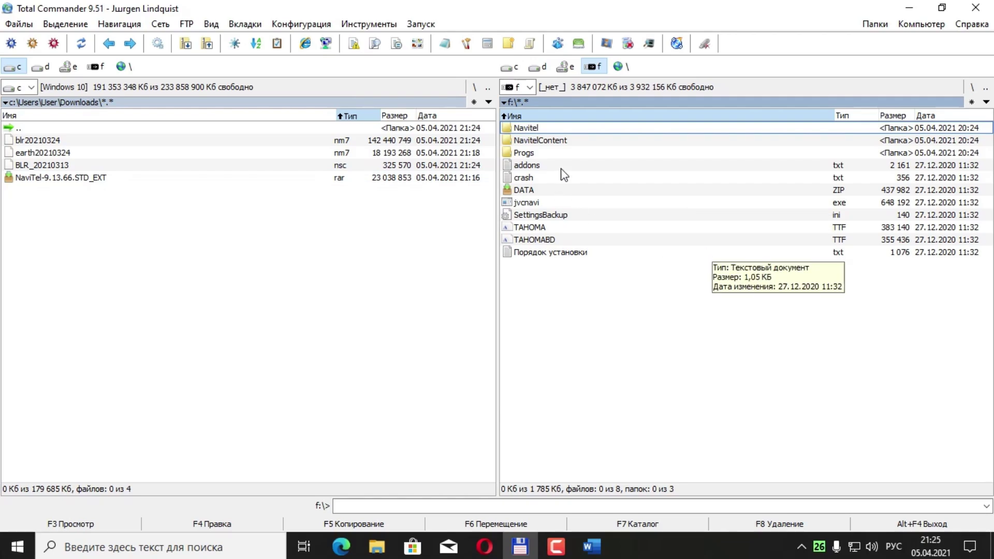
left_click(575, 114)
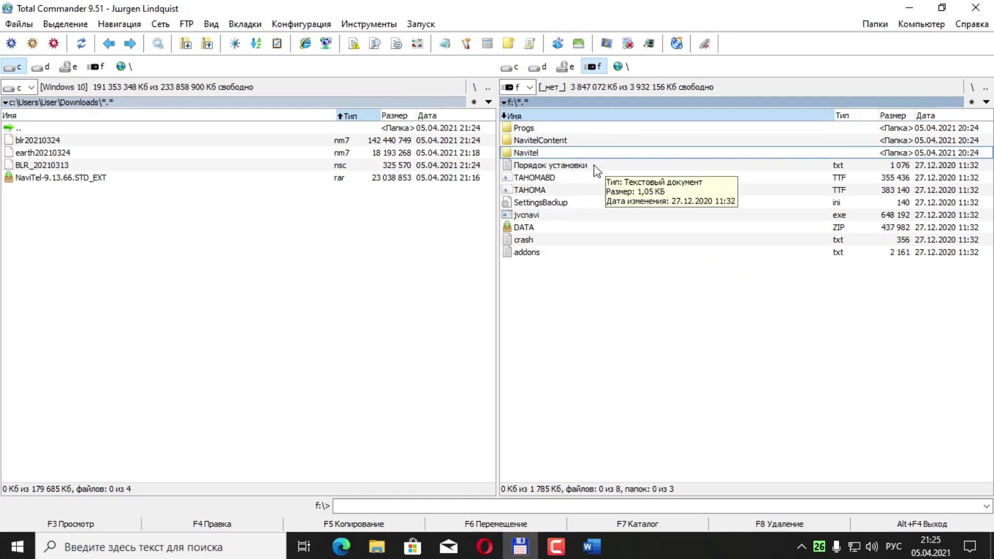
key("Up")
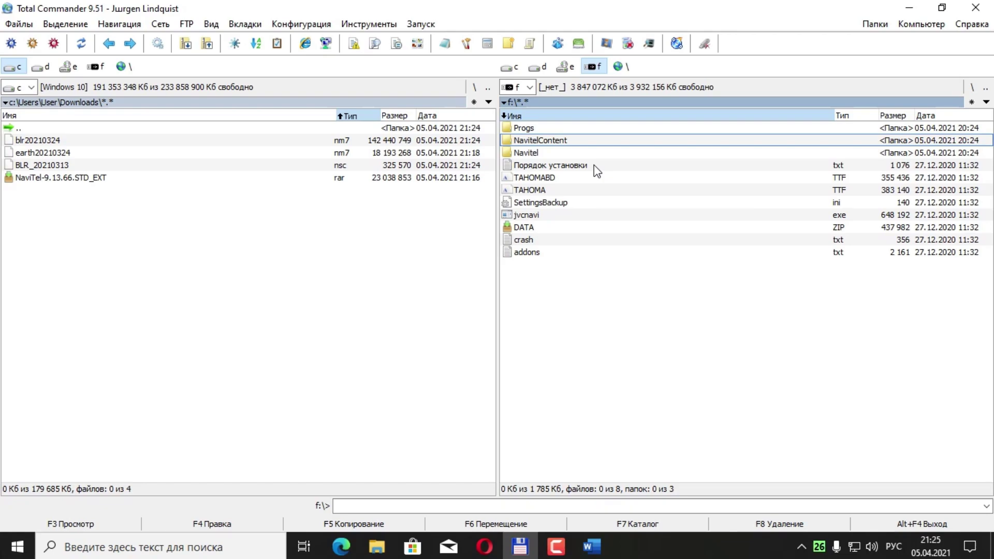
key("Down")
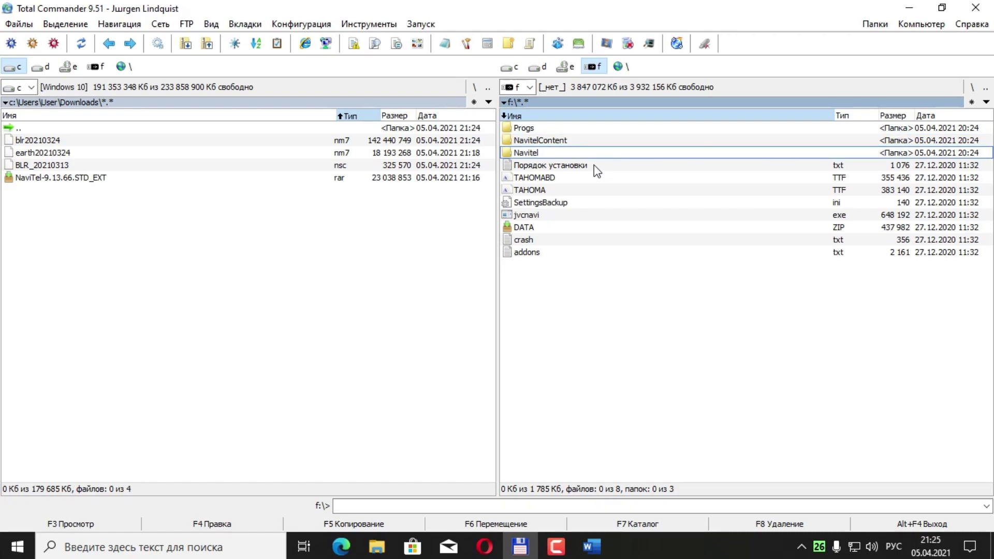
key("Down")
key("Down")
key("Down")
key("Down")
key("Down")
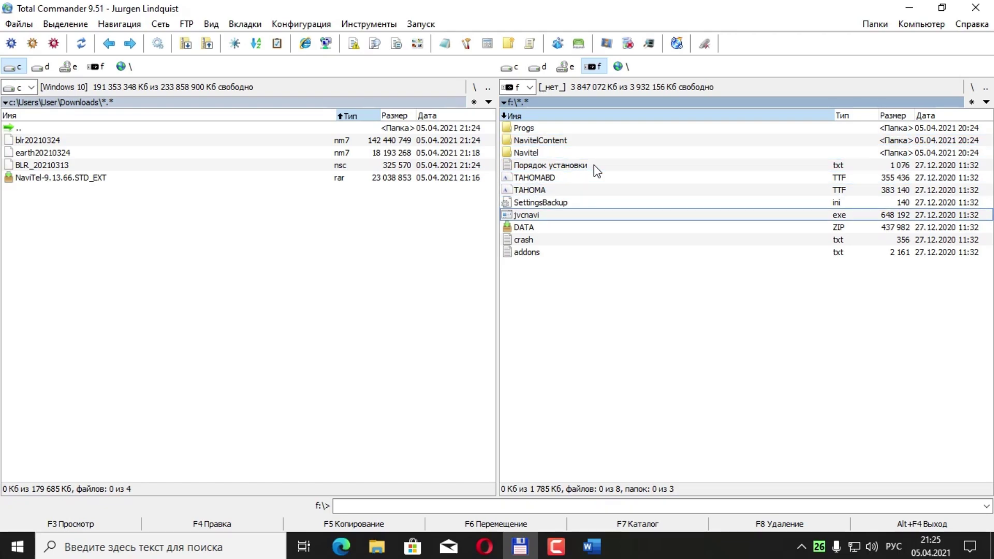
key("Down")
key("Down")
key("Down")
key("Up")
key("Up")
key("Up")
key("Up")
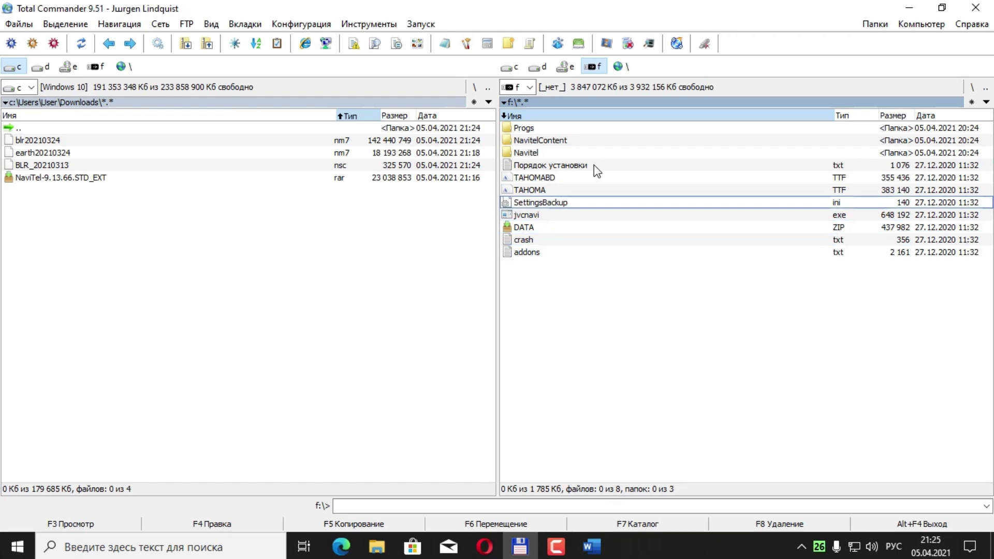
key("Up")
key("Up")
key("Up")
key("Up")
key("Up")
key("Down")
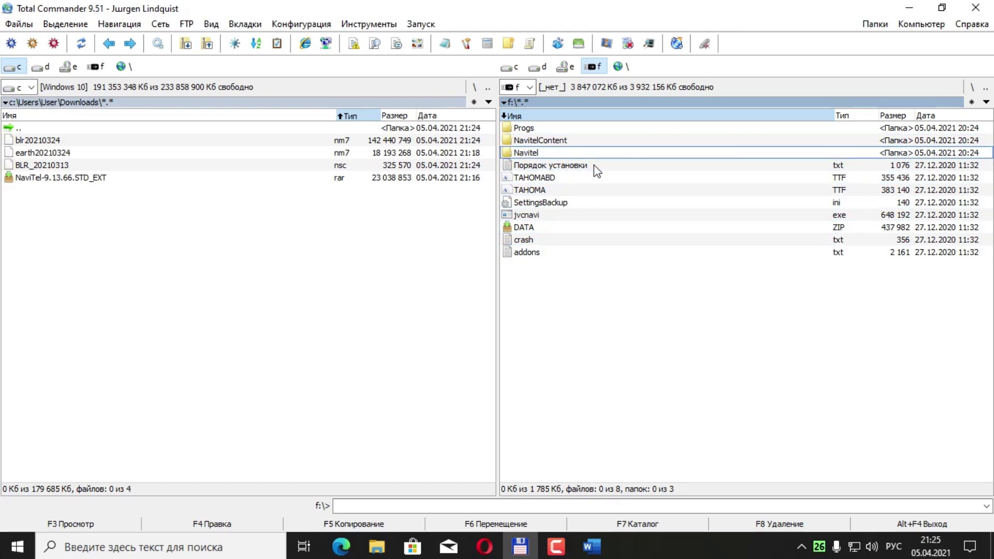
key("Up")
key("Down")
key("Up")
key("Up")
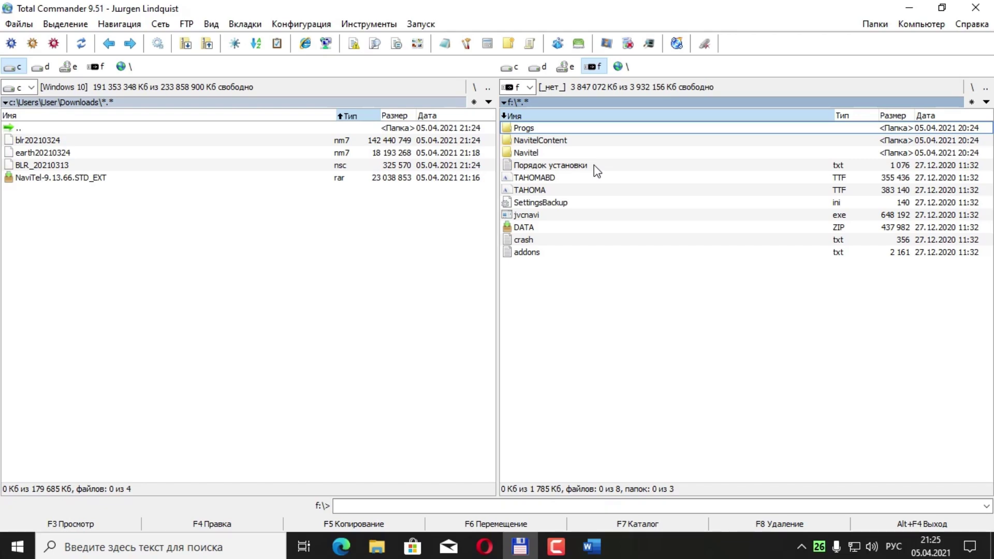
Step: Mark all of the flash drive's folders and files for backup
key("space")
key("space")
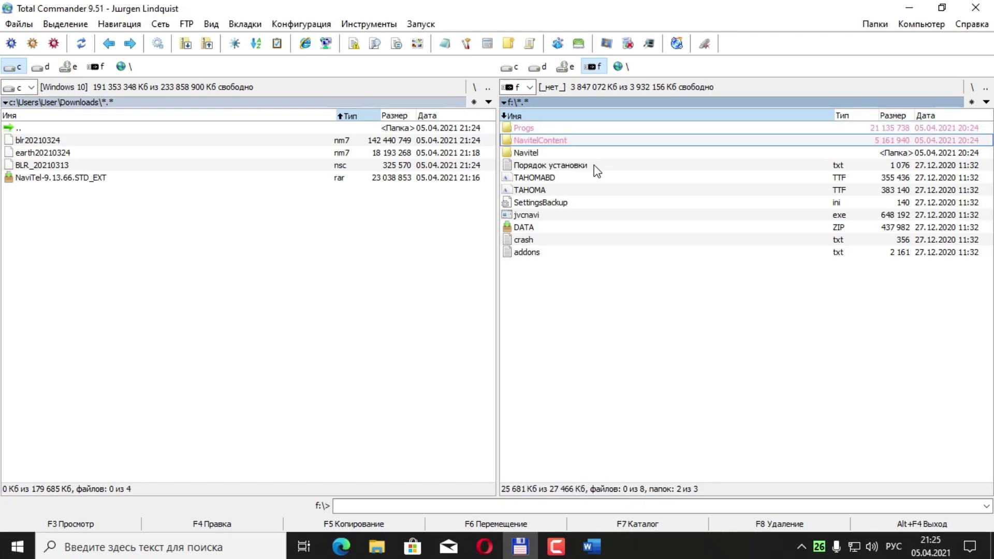
key("space")
key("space")
key("space")
key("space")
key("space")
key("space")
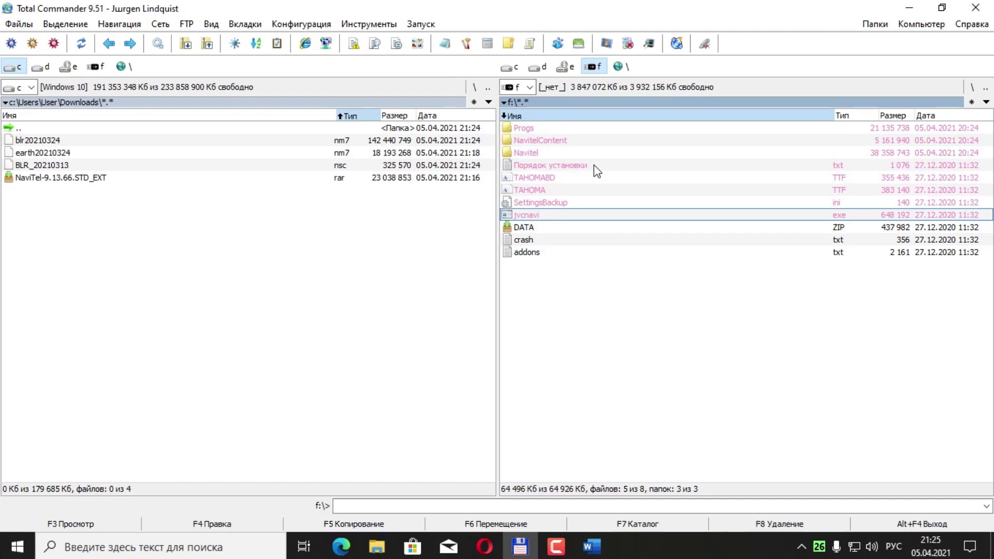
key("space")
key("space")
key("space")
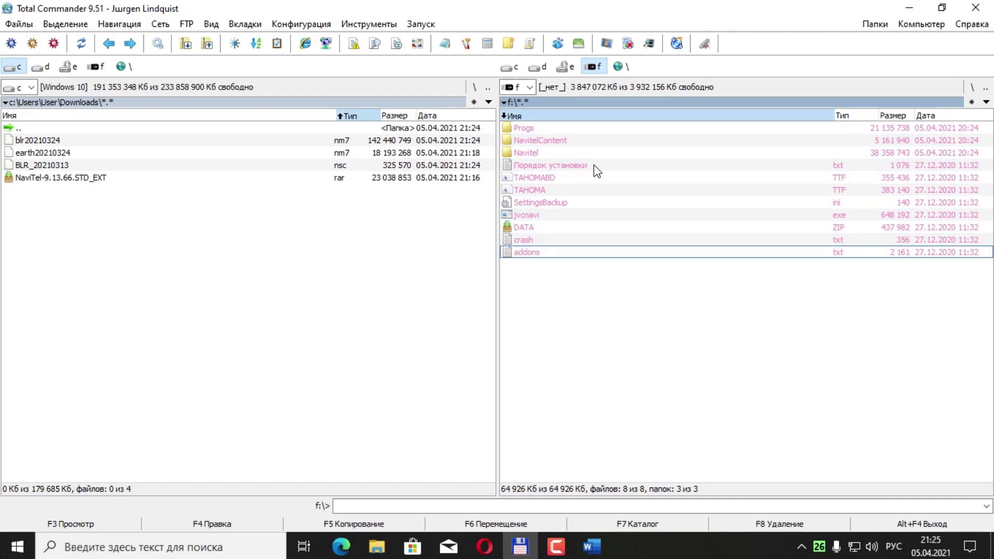
Step: Pack the marked flash drive items into Downloads\pack.rar via Файлы > Упаковать
left_click(15, 25)
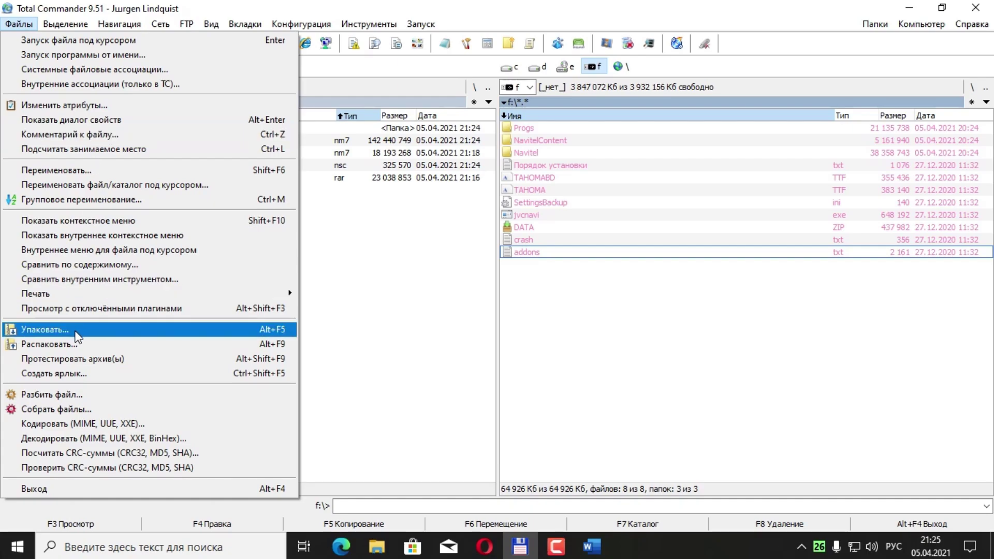
left_click(45, 329)
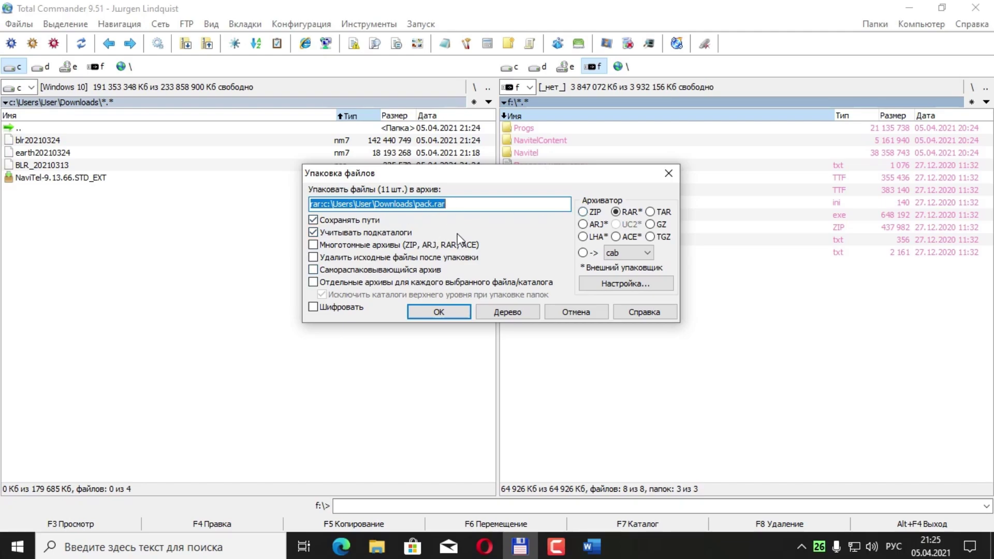
left_click(443, 312)
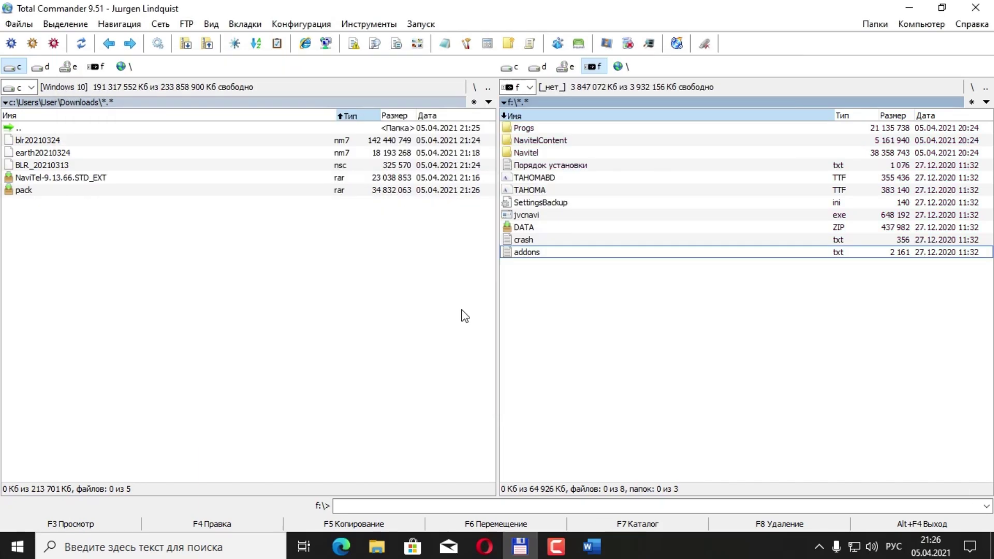
Step: Enter f:\Navitel, sort it by name and inspect the old Navitel program files
left_click(62, 196)
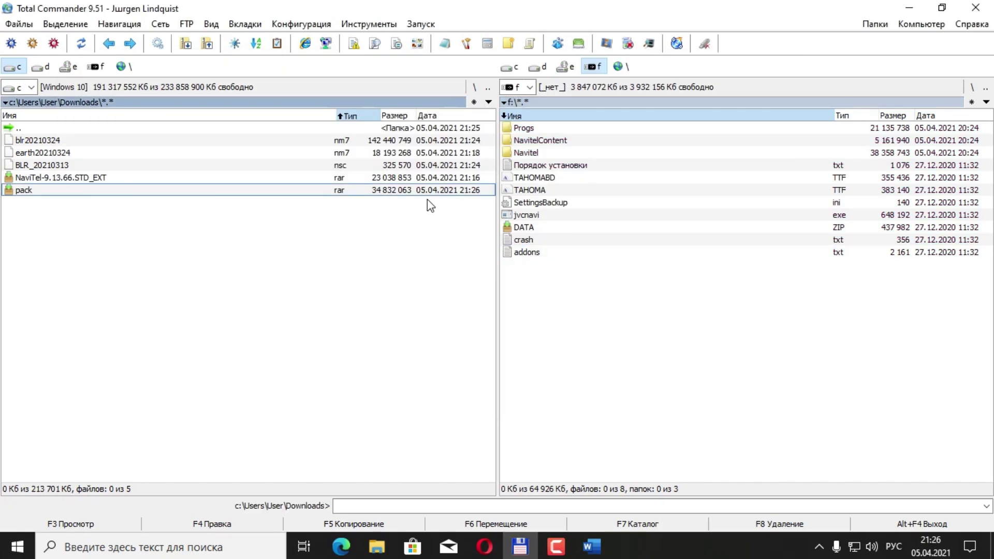
left_click(572, 155)
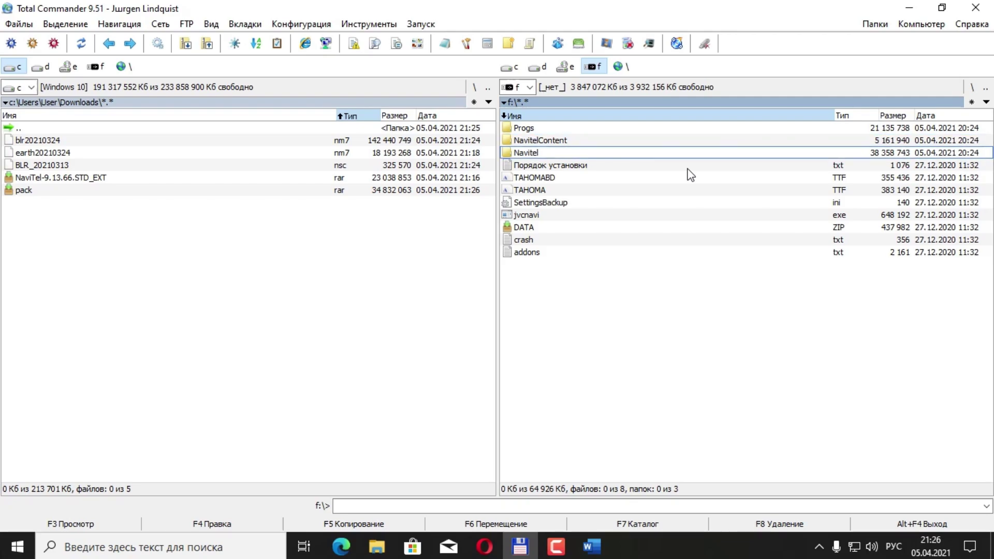
key("Return")
key("Down")
key("Down")
key("Down")
key("Down")
key("Down")
key("Down")
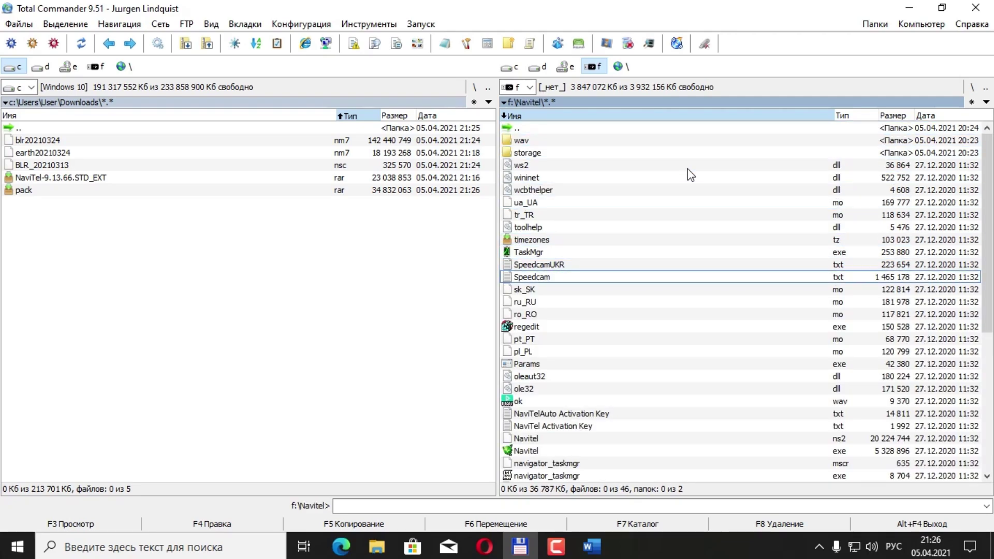
left_click(568, 114)
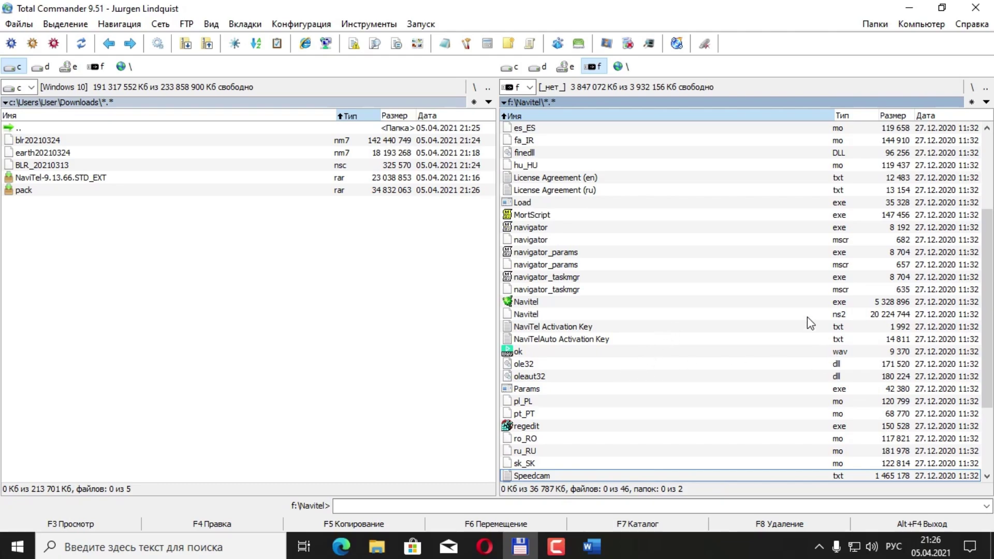
left_click(653, 277)
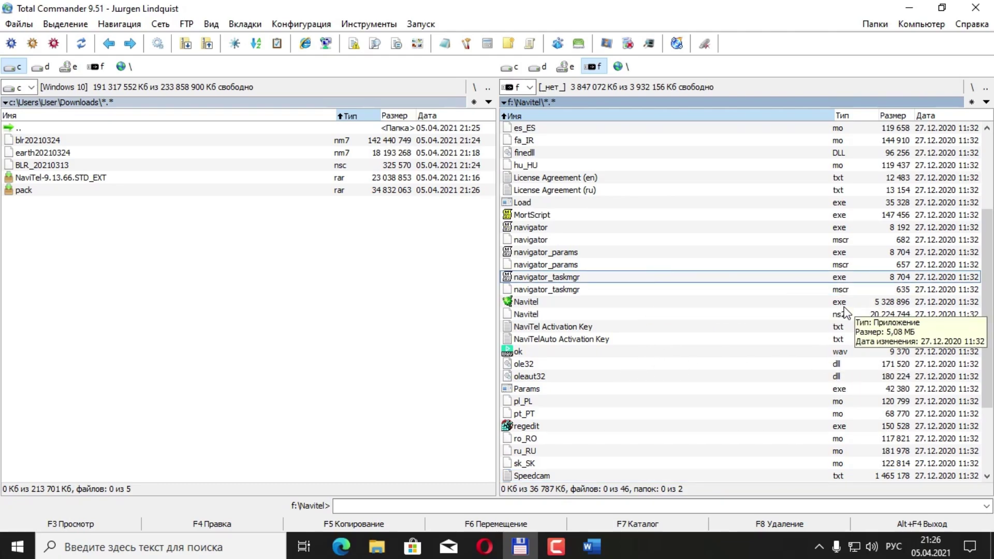
mouse_move(984, 308)
left_mouse_down()
mouse_move(984, 371)
mouse_move(983, 209)
left_mouse_up()
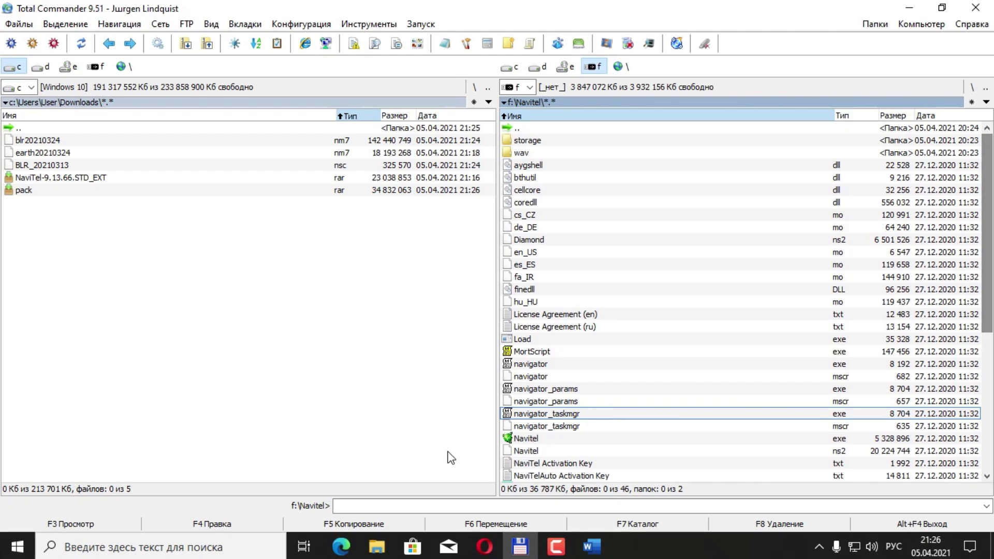
left_click(541, 437)
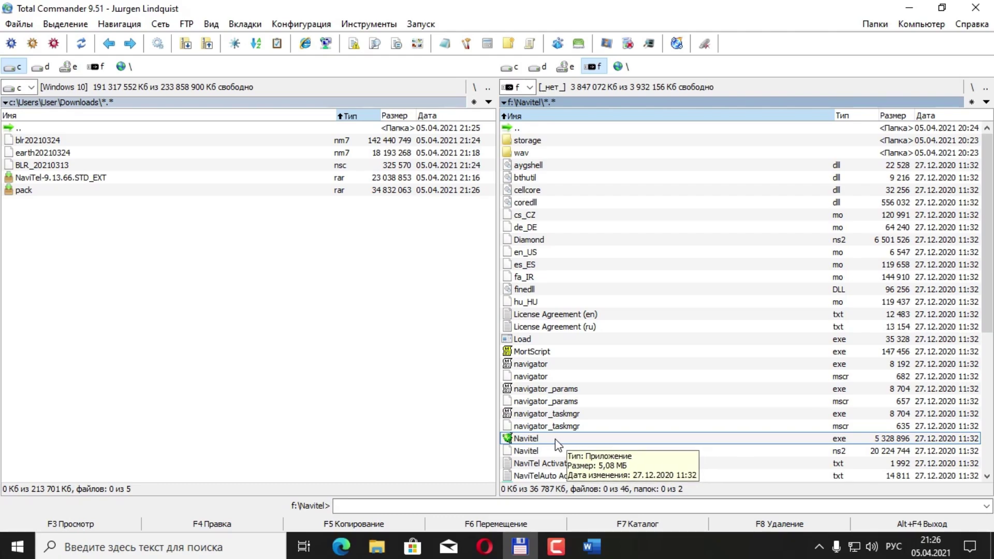
left_click(559, 138)
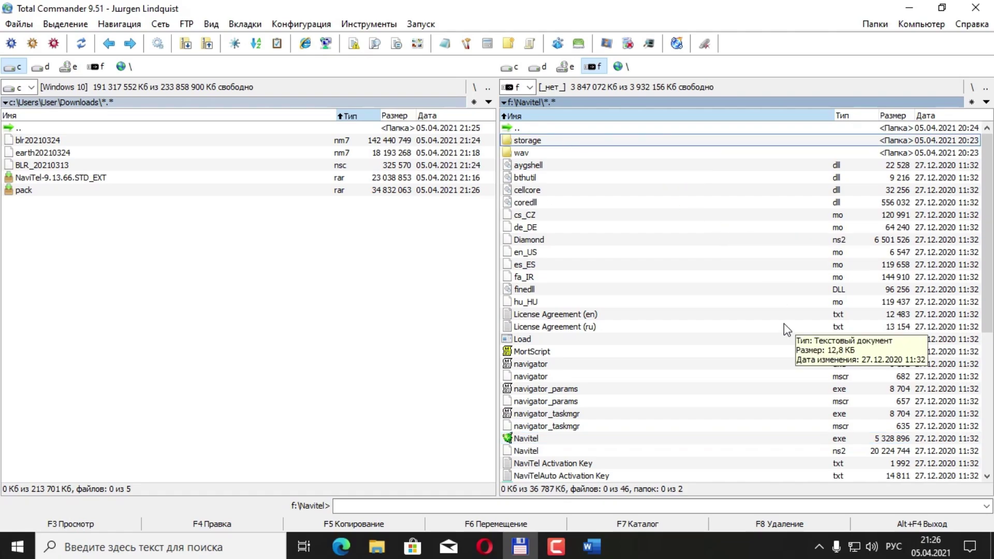
Step: Delete all 46 files and both subfolders from f:\Navitel, confirming removal of non-empty folders
key("ctrl+a")
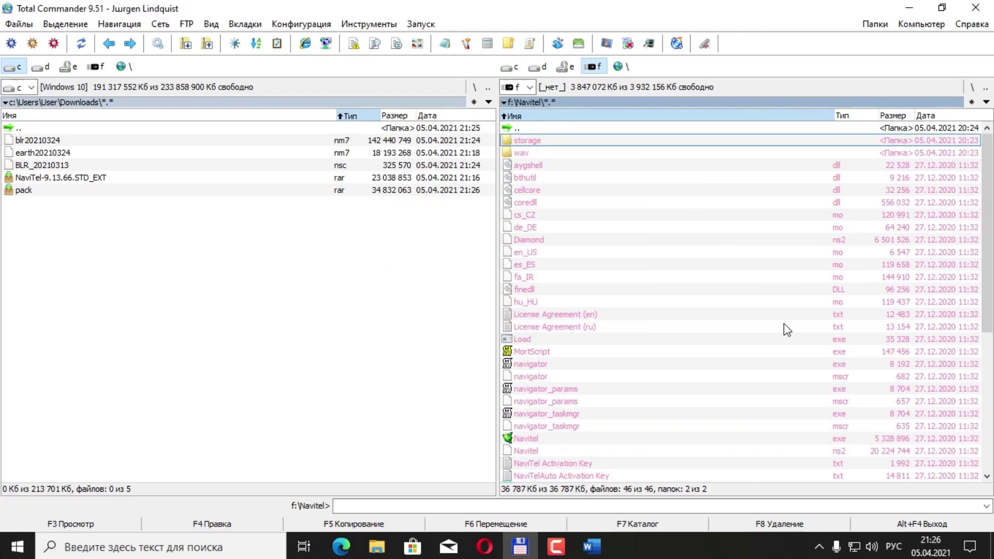
key("Delete")
key("Return")
key("Tab")
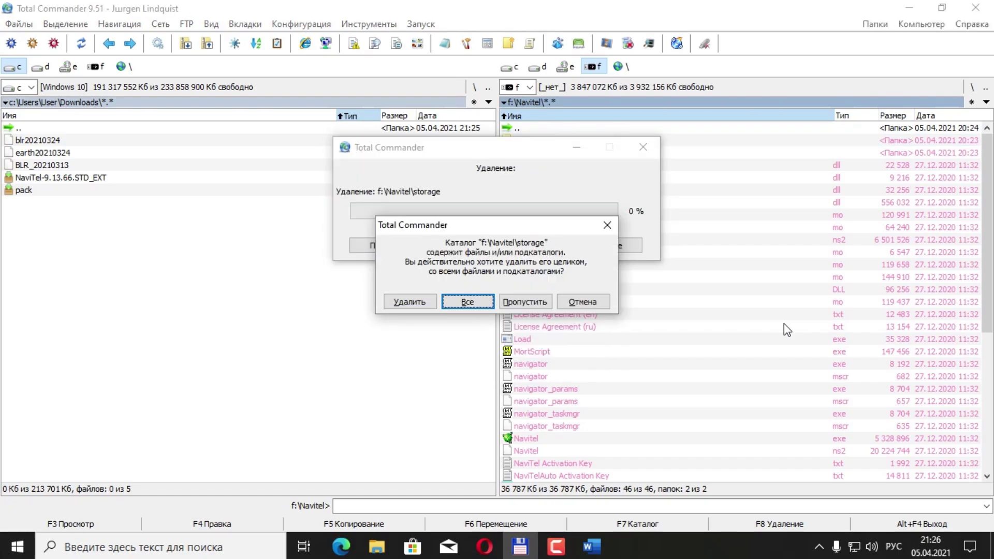
key("Return")
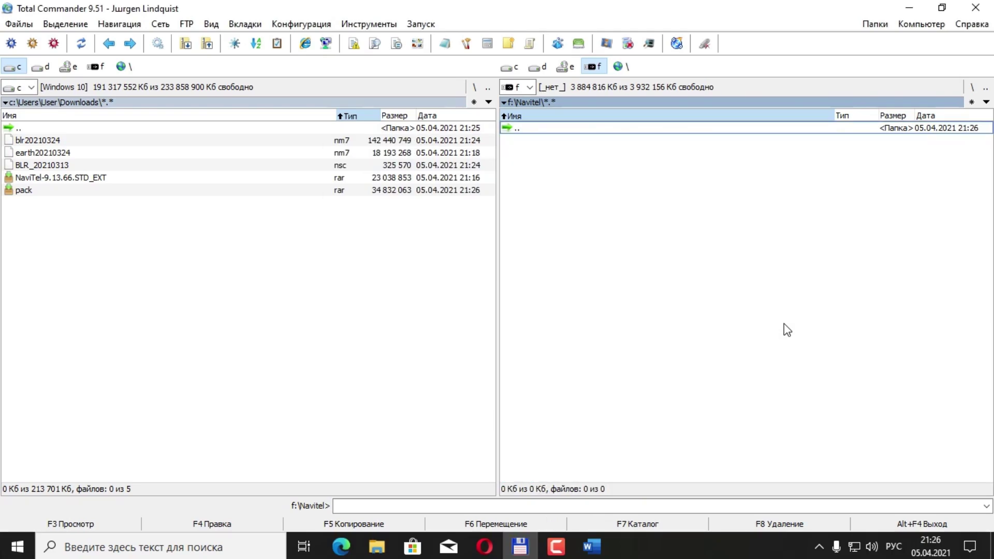
Step: Browse into the Navitel folder inside the NaviTel-9.13.66.STD_EXT.rar archive in Downloads
key("Tab")
key("Up")
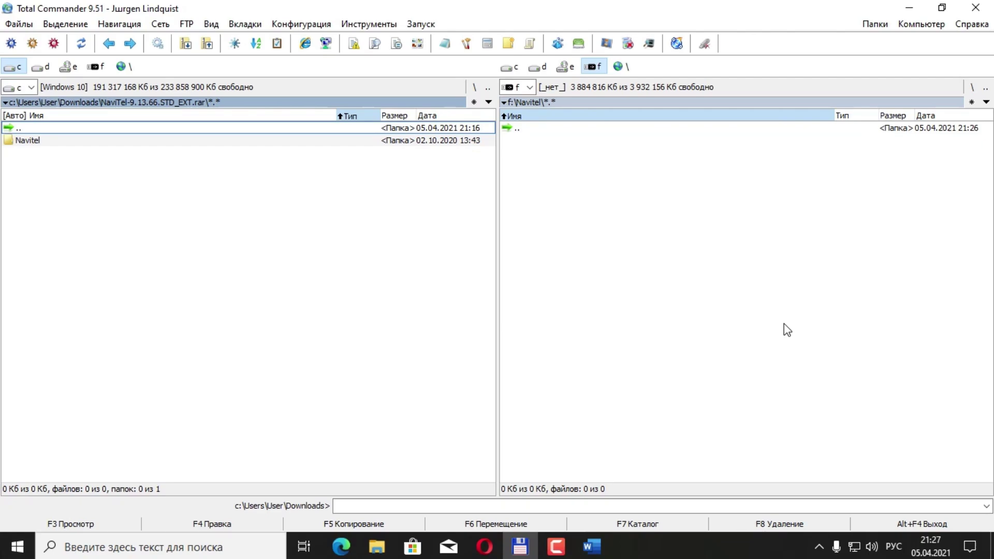
key("Down")
key("Return")
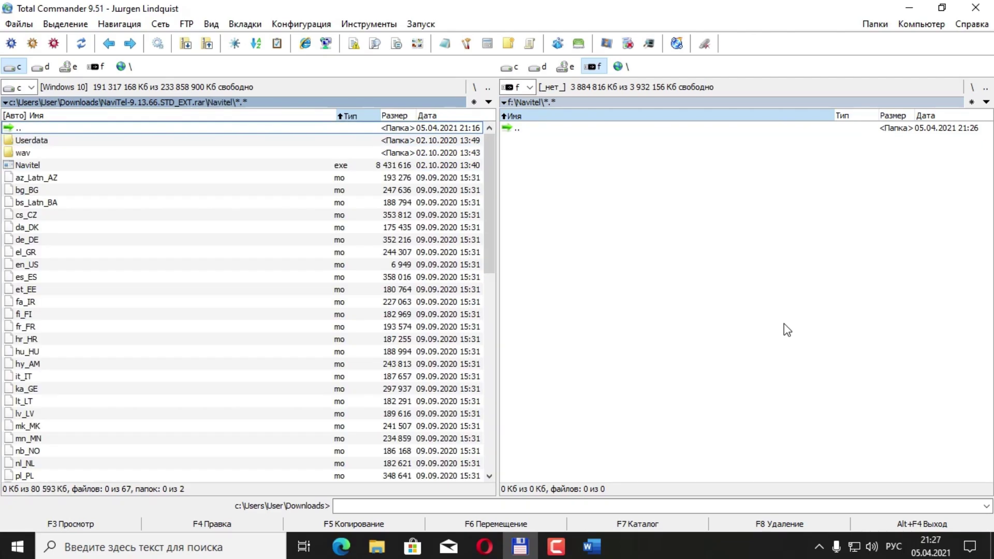
Step: Select all archive contents and unpack them into f:\Navitel on the flash drive
key("KP_Add")
key("Return")
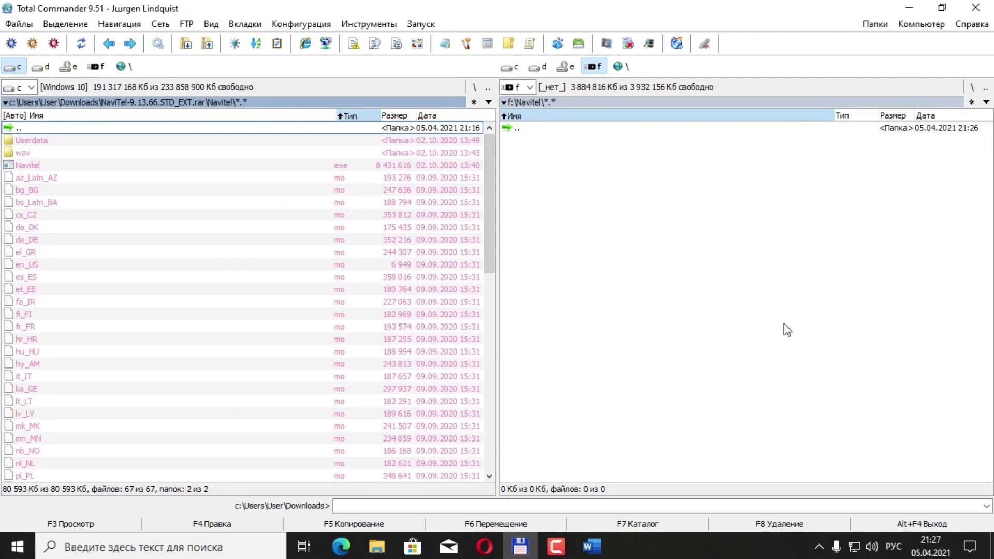
key("F5")
key("Return")
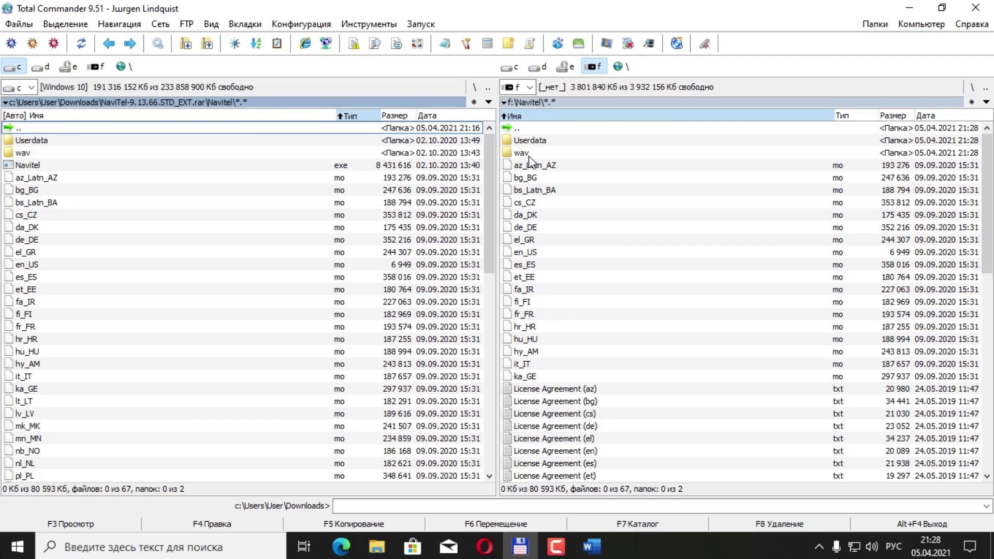
Step: Go up to the flash drive root, enter NavitelContent and peek into its Download folder
double_click(546, 129)
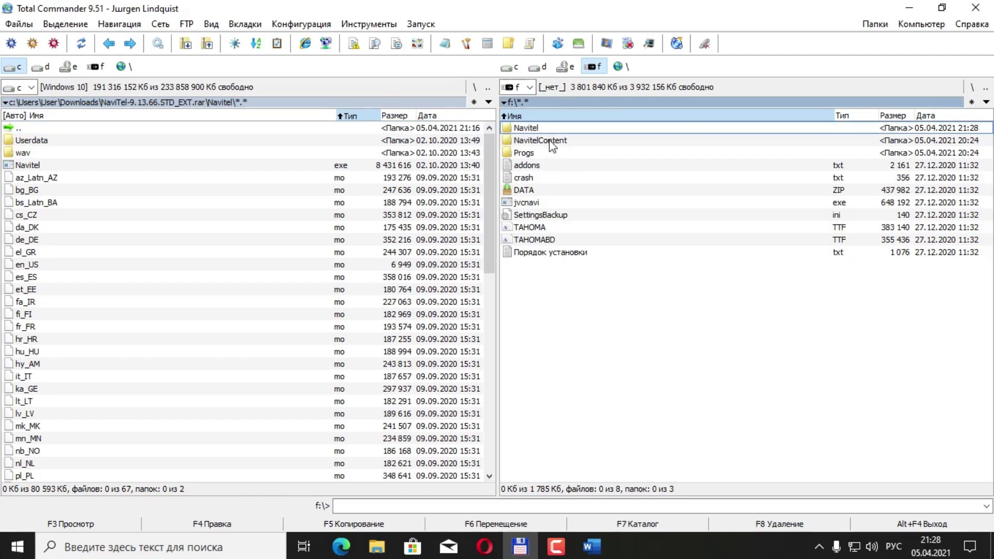
double_click(552, 140)
key("Down")
key("Return")
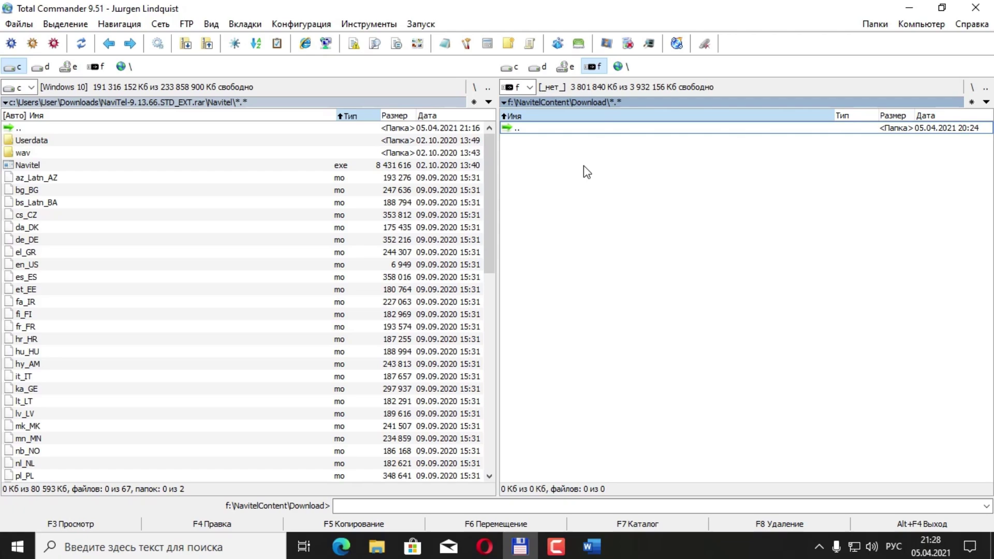
key("BackSpace")
Step: Inspect the License folder with its activation key files, then look into Download again
key("Down")
key("Return")
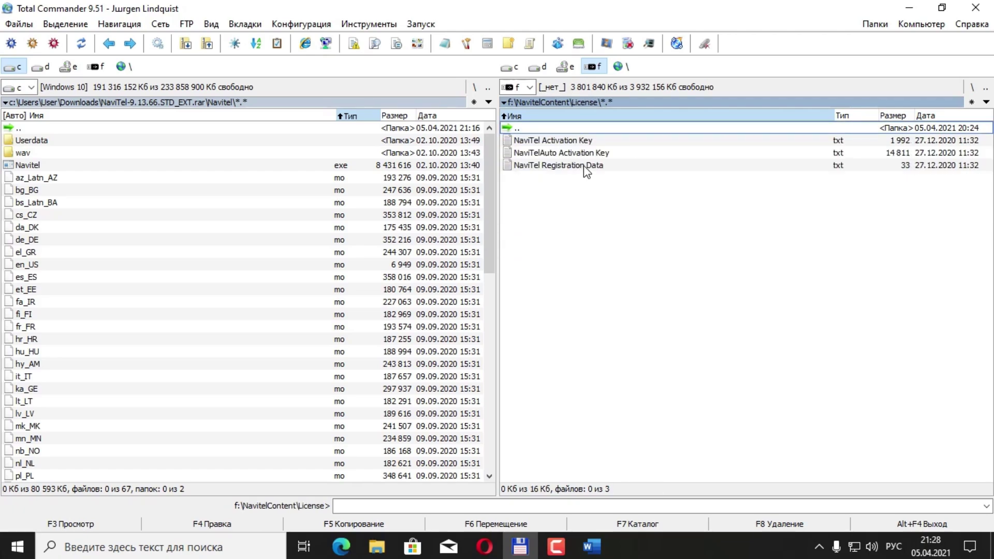
key("BackSpace")
key("Up")
key("Return")
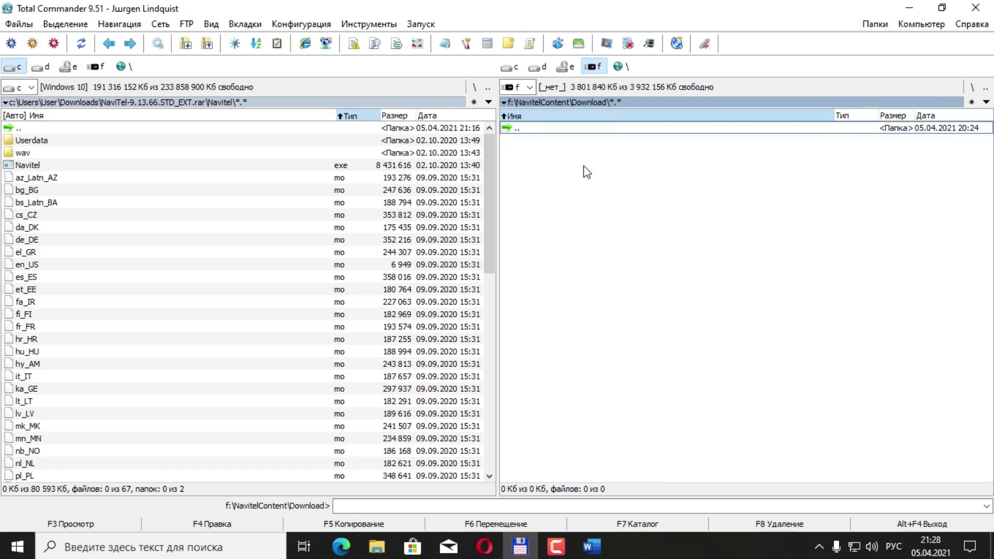
Step: Delete all three old license txt files from f:\NavitelContent\License
key("BackSpace")
key("Down")
key("Return")
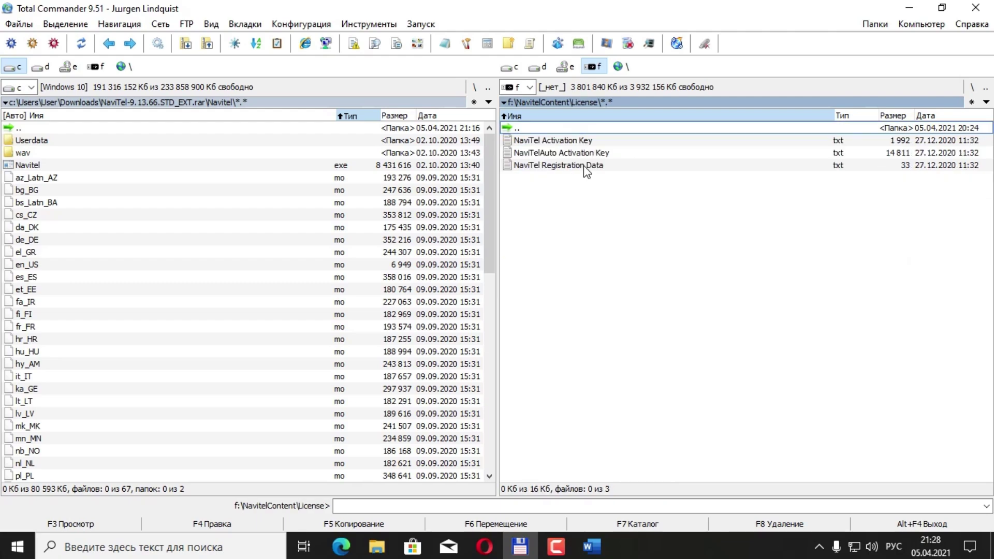
key("KP_Add")
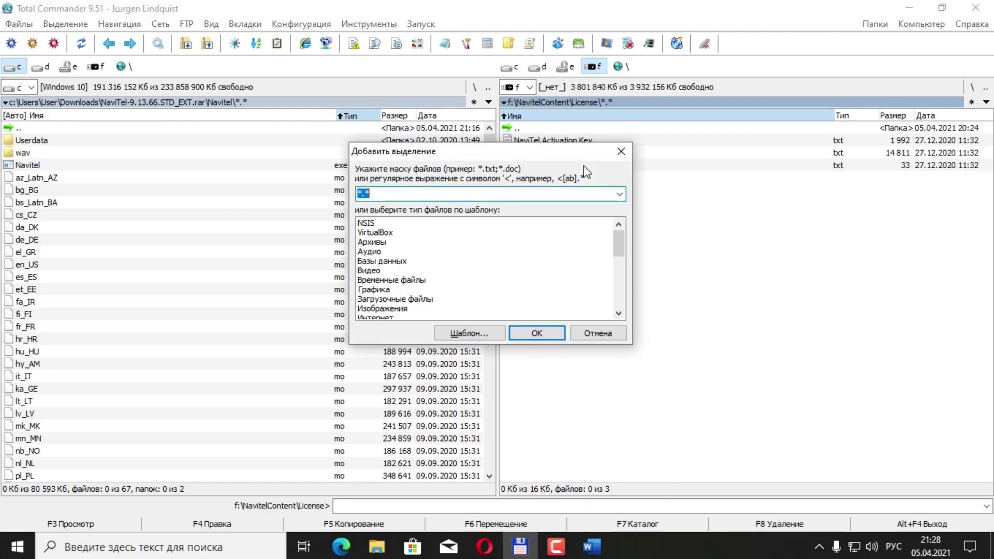
key("Return")
key("Delete")
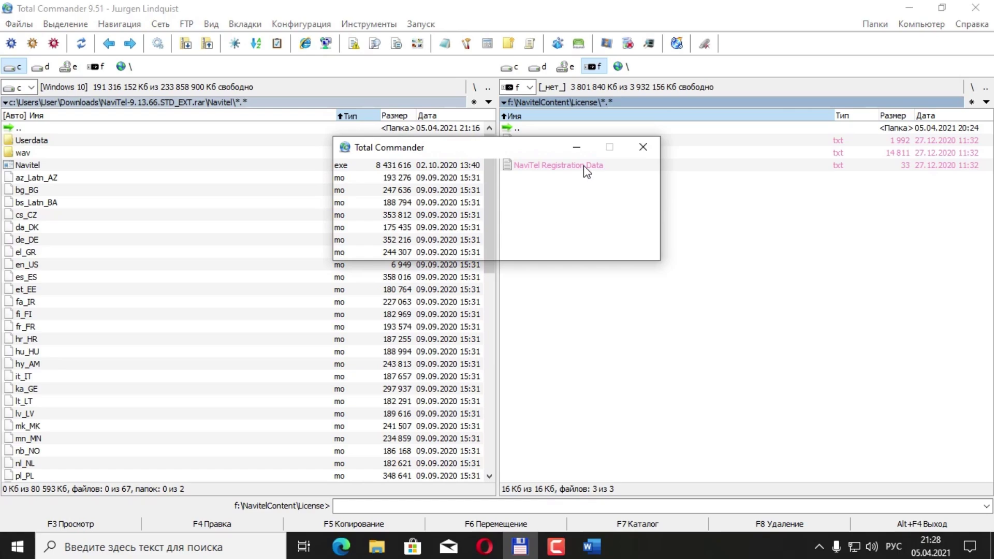
key("Return")
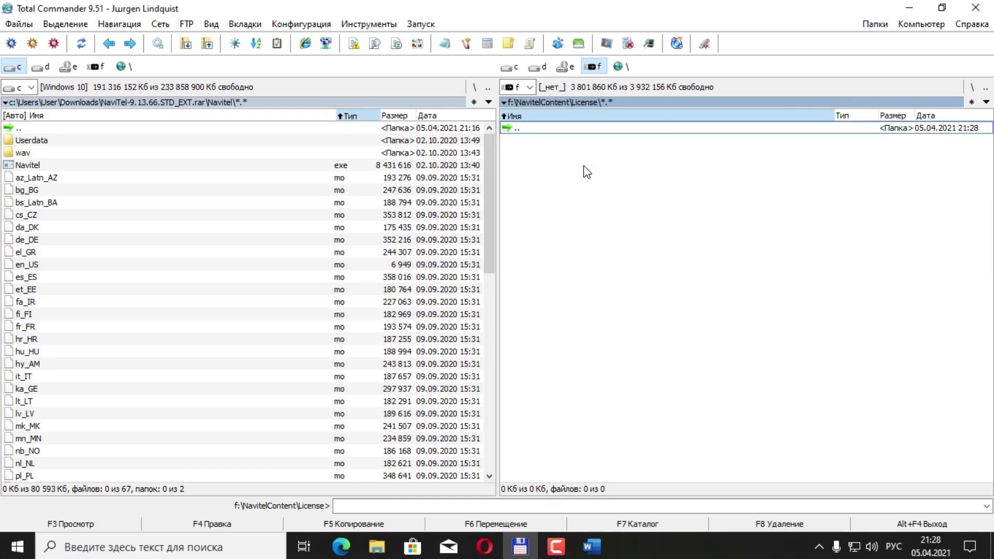
Step: Copy NaviTelAuto_Activation_Key.txt from d:\Windows CE into the emptied License folder
key("alt+F1")
key("d")
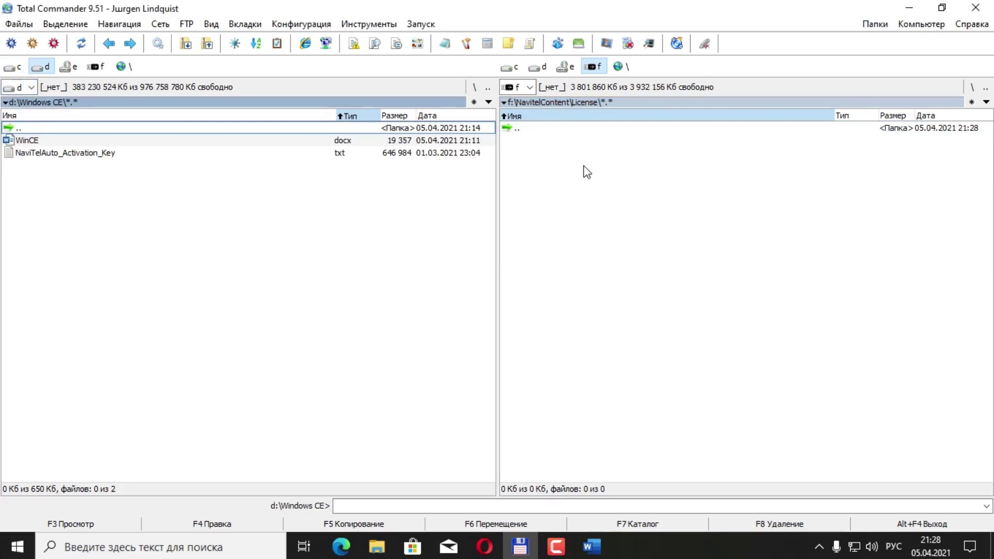
key("Down")
key("Down")
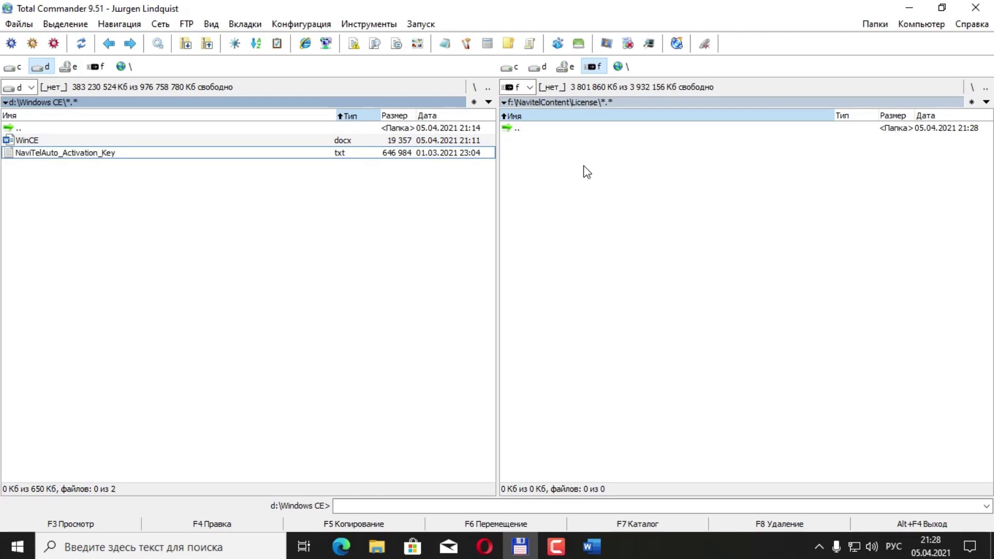
key("F5")
key("Return")
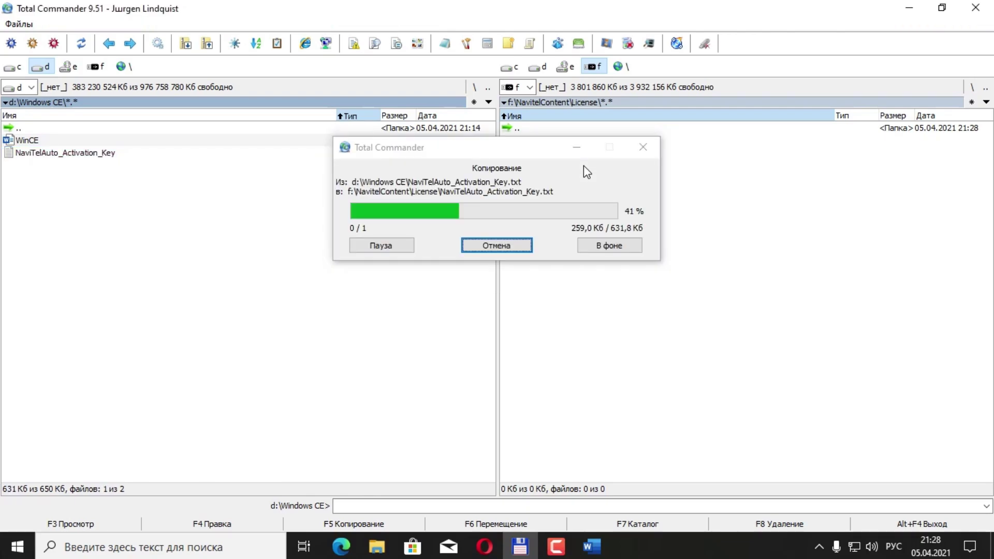
Step: Move the flash drive panel from License up to NavitelContent and into the Maps folder
key("Tab")
key("BackSpace")
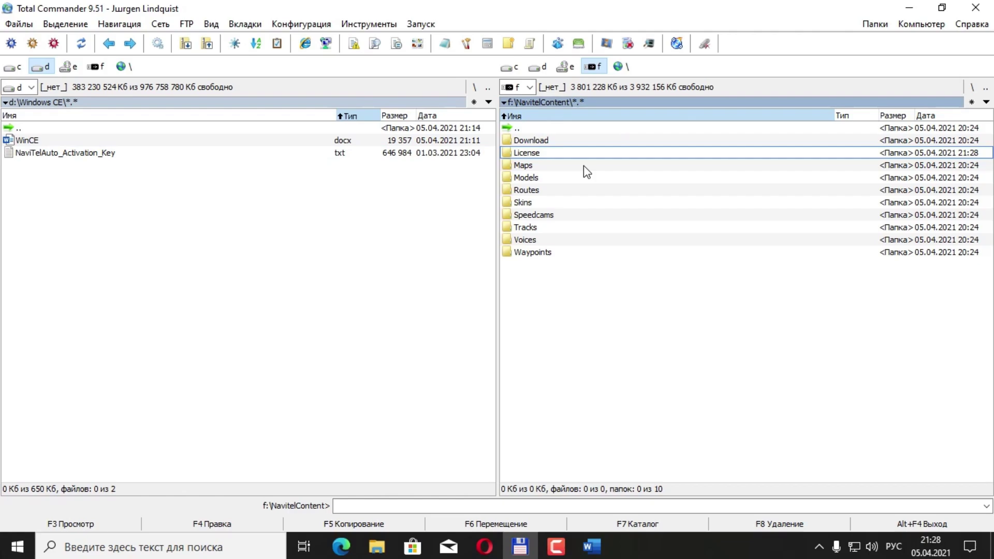
key("Down")
key("Return")
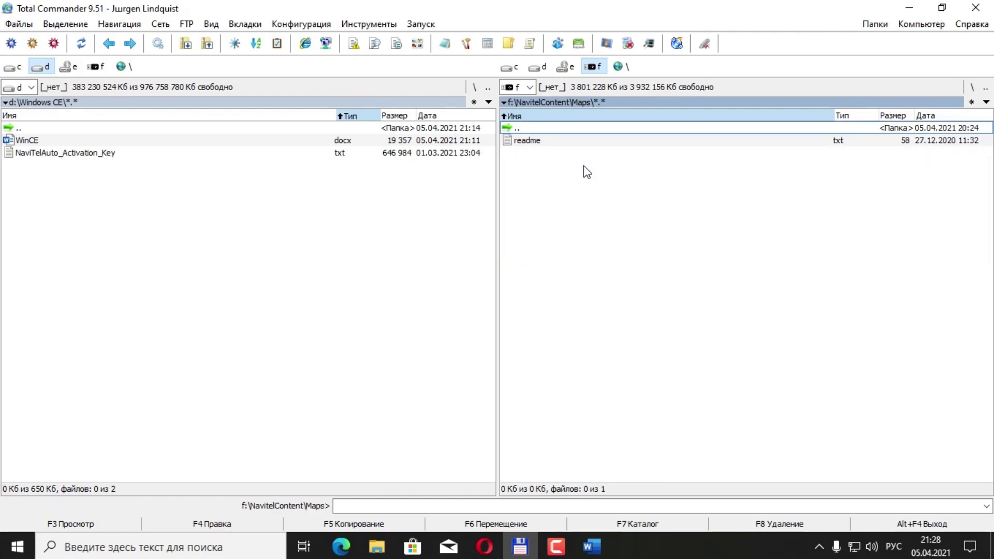
key("Tab")
Step: Return the left panel to Downloads and permanently delete readme.txt from the flash drive's Maps folder
key("alt+F1")
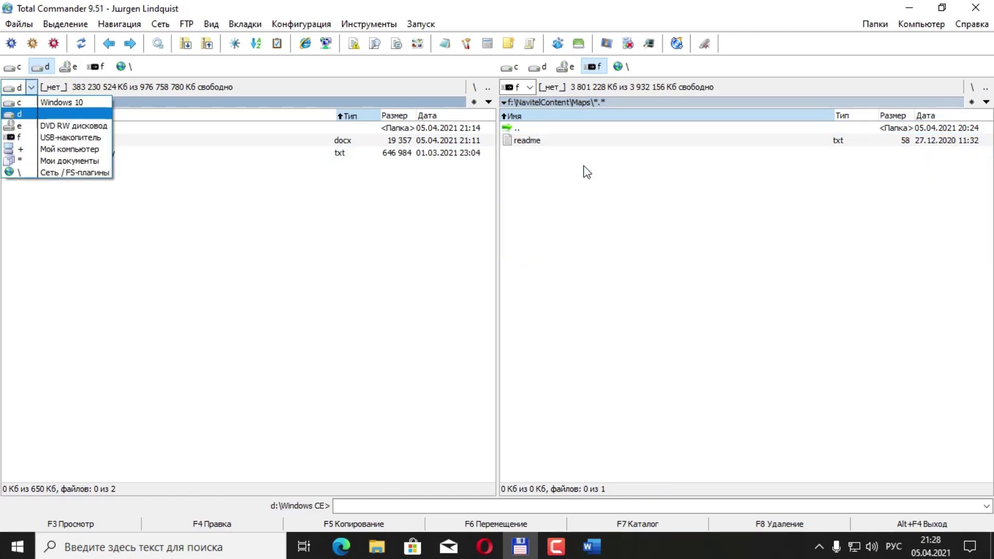
key("Up")
key("Return")
key("Tab")
key("Down")
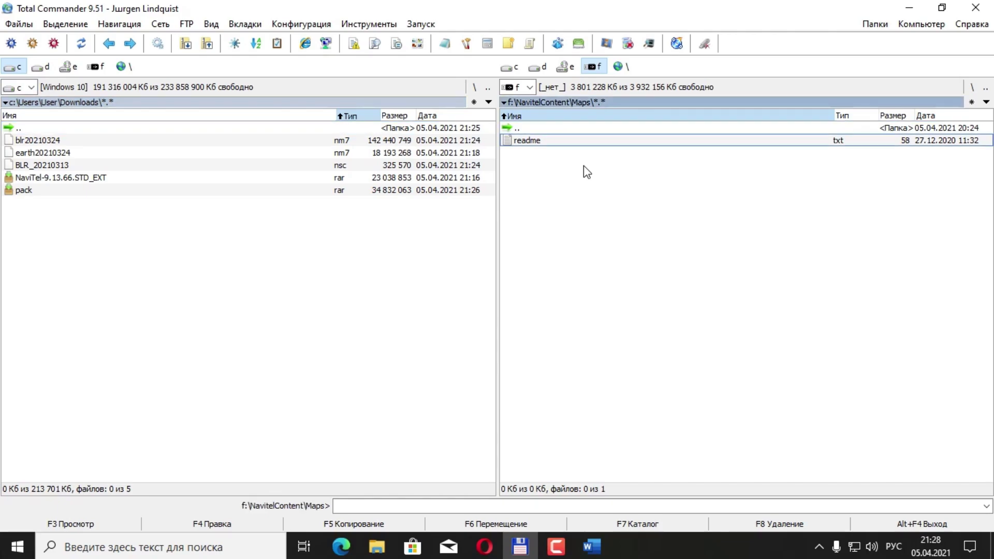
key("Insert")
key("shift+Delete")
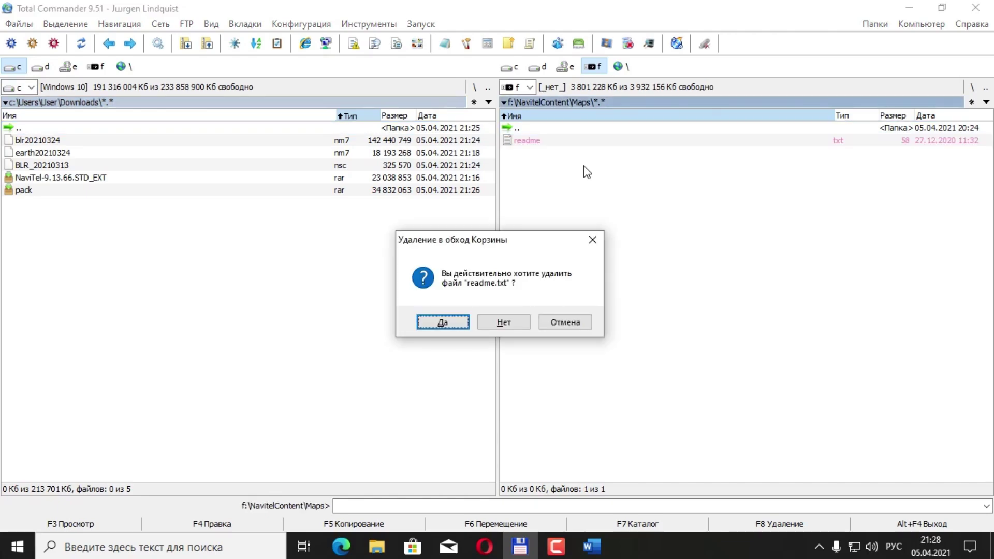
key("Return")
Step: Copy the blr20210324 and earth20210324 .nm7 map files from Downloads into f:\NavitelContent\Maps
key("Tab")
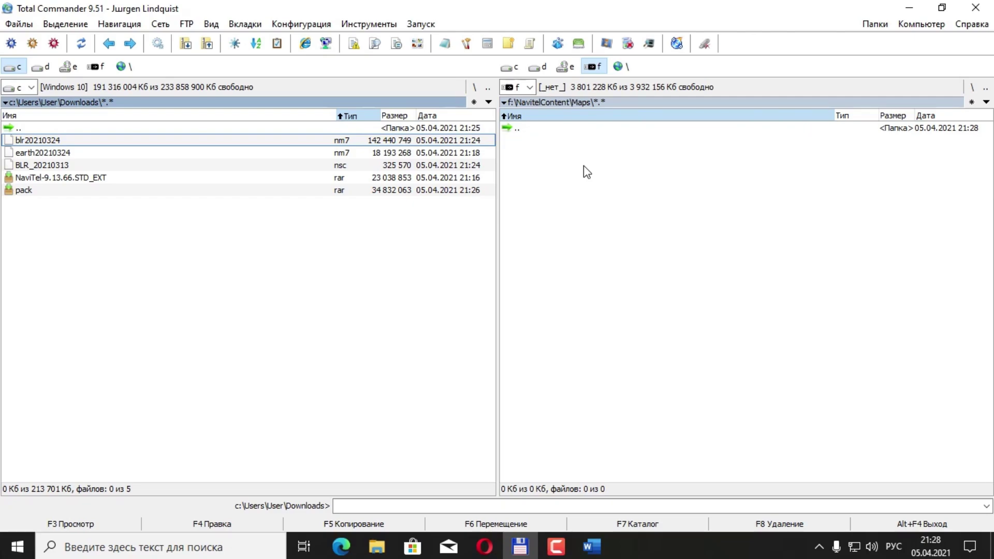
key("Insert")
key("space")
key("Up")
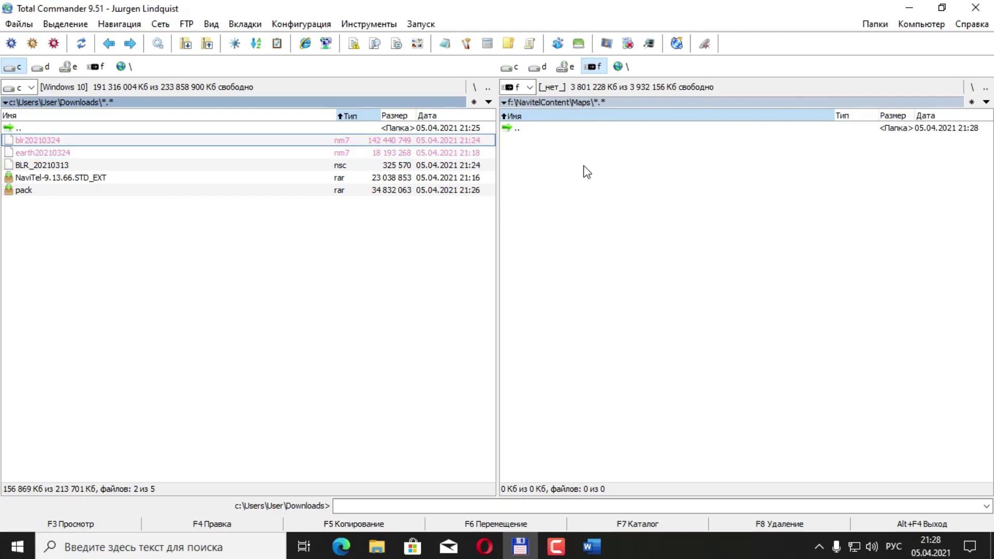
key("Down")
key("Up")
key("Down")
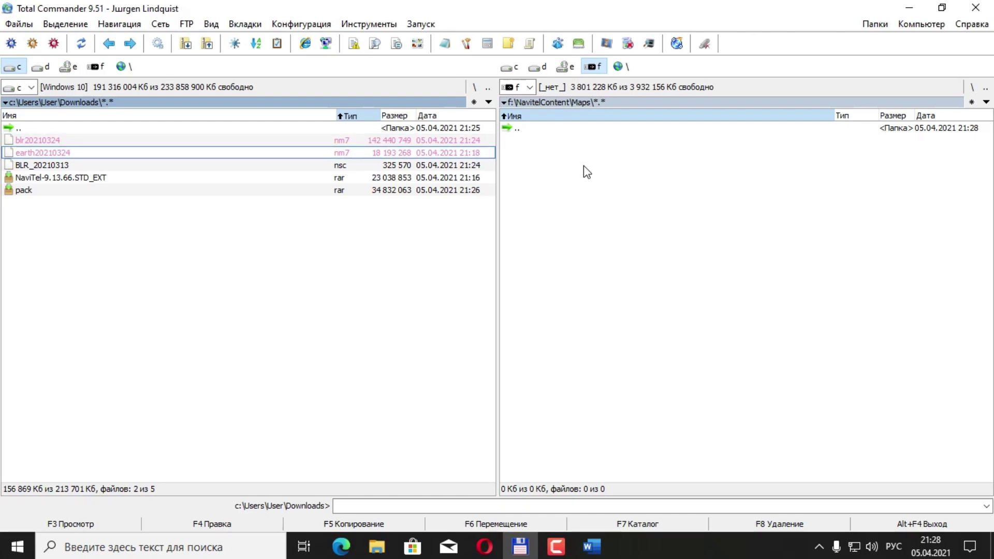
key("F5")
key("Return")
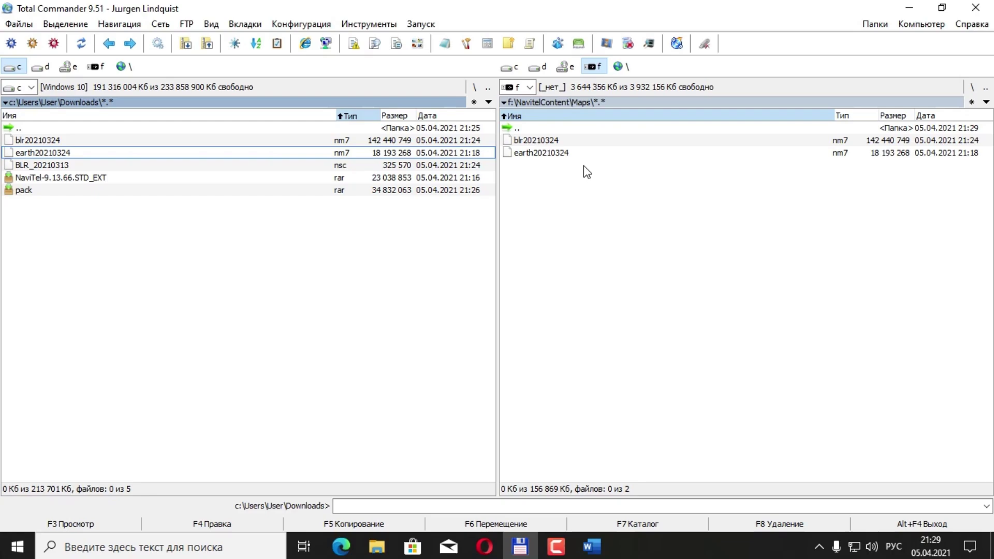
Step: Browse NavitelContent's Models, Routes and Skins folders and move to Speedcams
key("Tab")
key("Return")
key("Down")
key("Return")
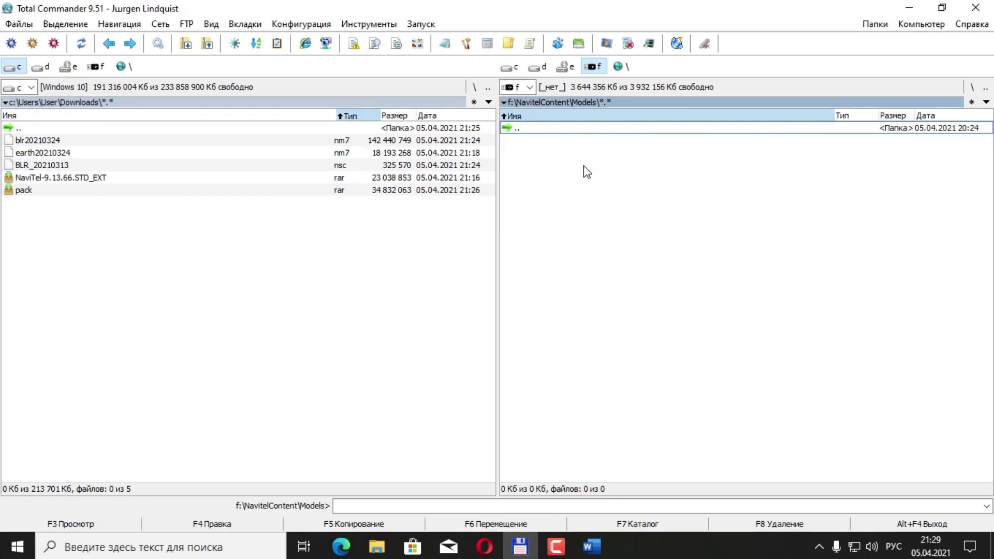
key("Return")
key("Down")
key("Return")
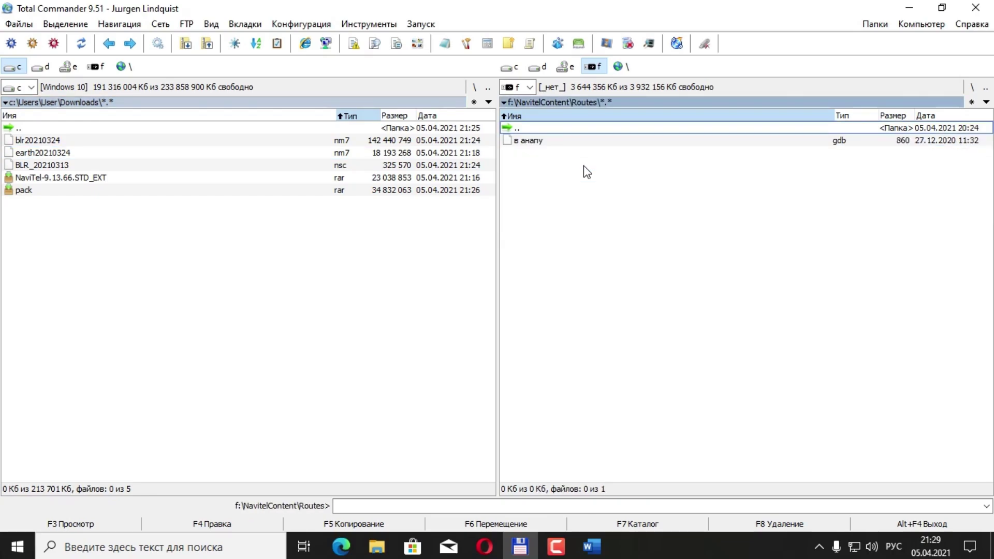
key("Return")
key("Down")
key("Return")
key("Return")
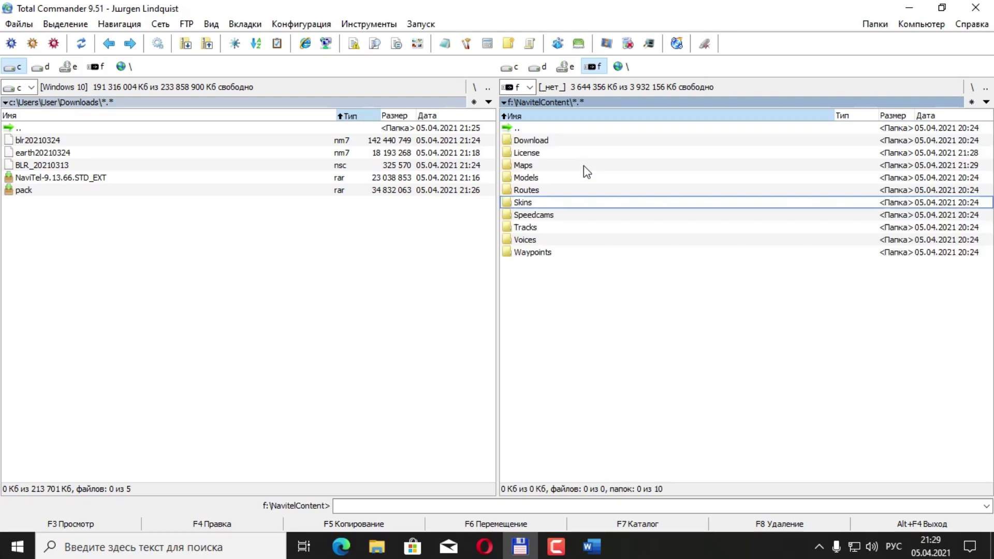
key("Down")
key("Return")
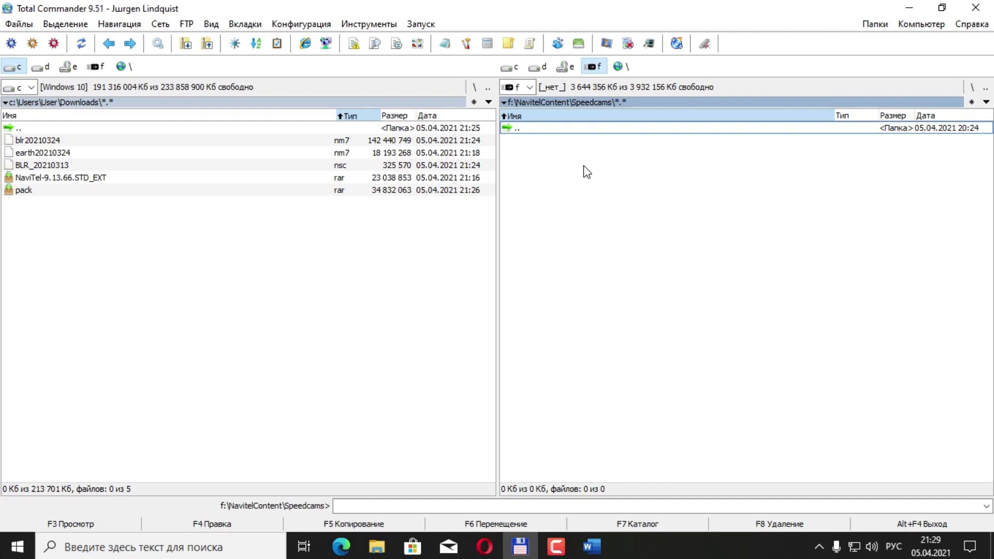
Step: Copy BLR_20210313.nsc from Downloads into f:\NavitelContent\Speedcams
key("Tab")
key("Down")
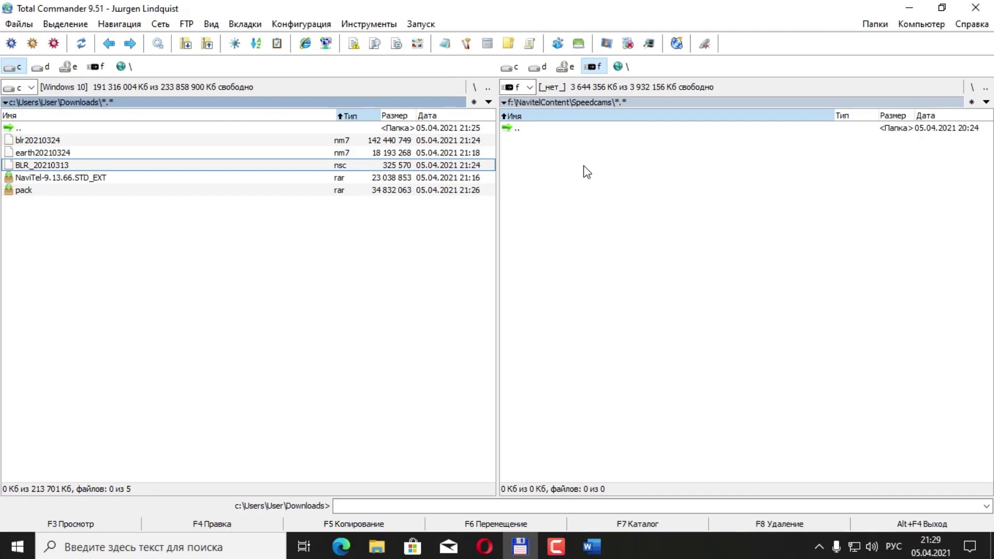
key("Insert")
key("F5")
key("Return")
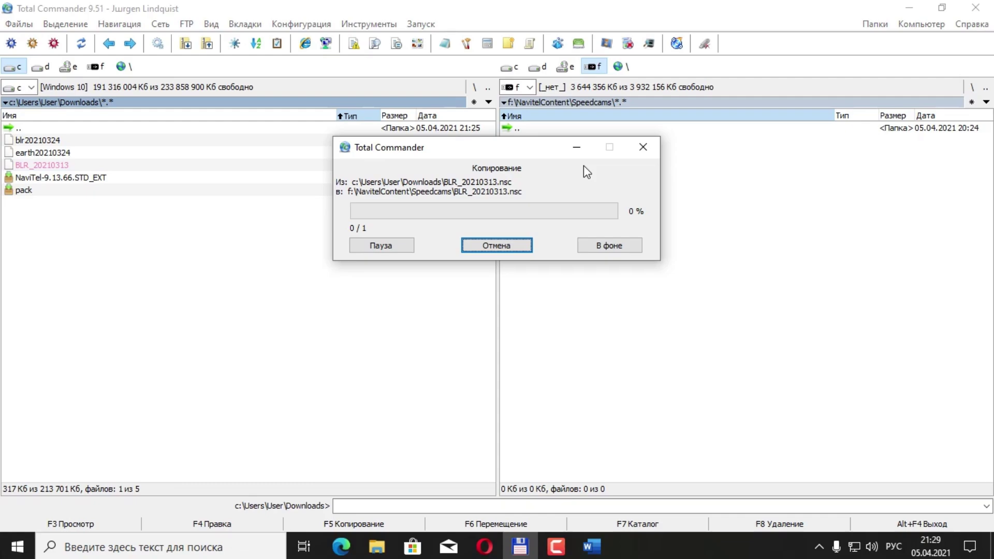
Step: Return to NavitelContent and look through its remaining subfolders, including Voices
key("Tab")
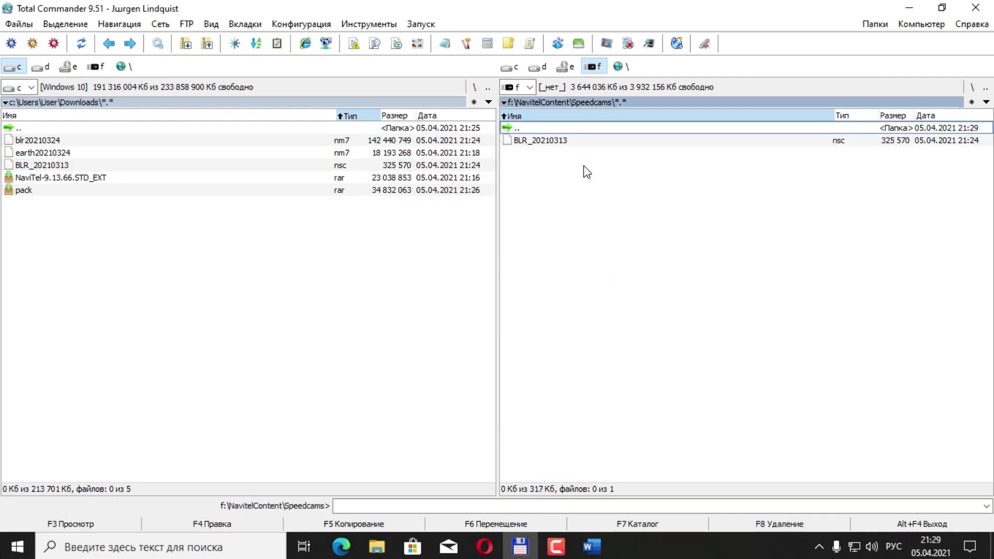
key("BackSpace")
key("Down")
key("Return")
key("BackSpace")
key("Down")
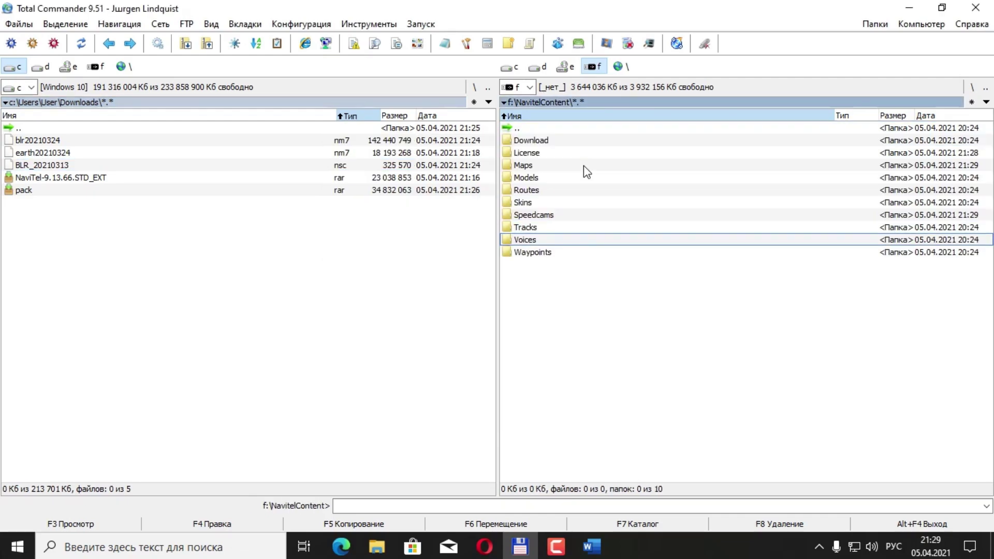
key("Return")
key("BackSpace")
key("Up")
key("Return")
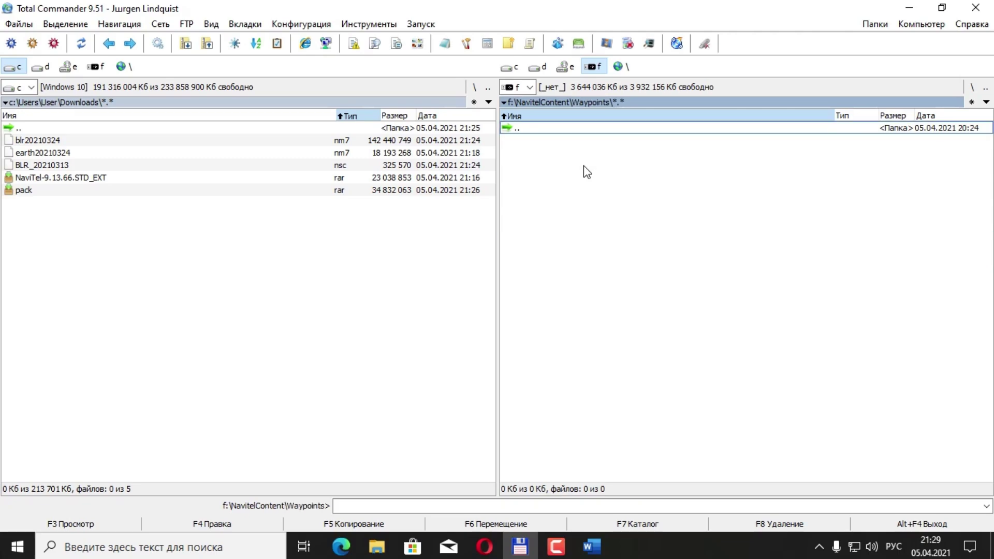
key("BackSpace")
key("Up")
key("Up")
key("Up")
key("Up")
key("Up")
key("Up")
key("Up")
key("Up")
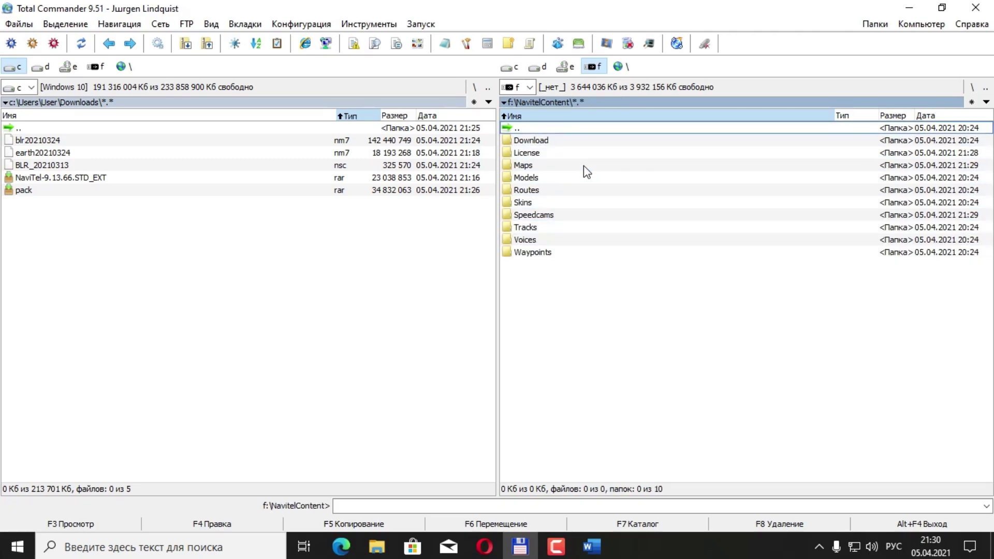
Step: Go up to the flash drive root and step through its entries back to DATA
key("Return")
key("Down")
key("Down")
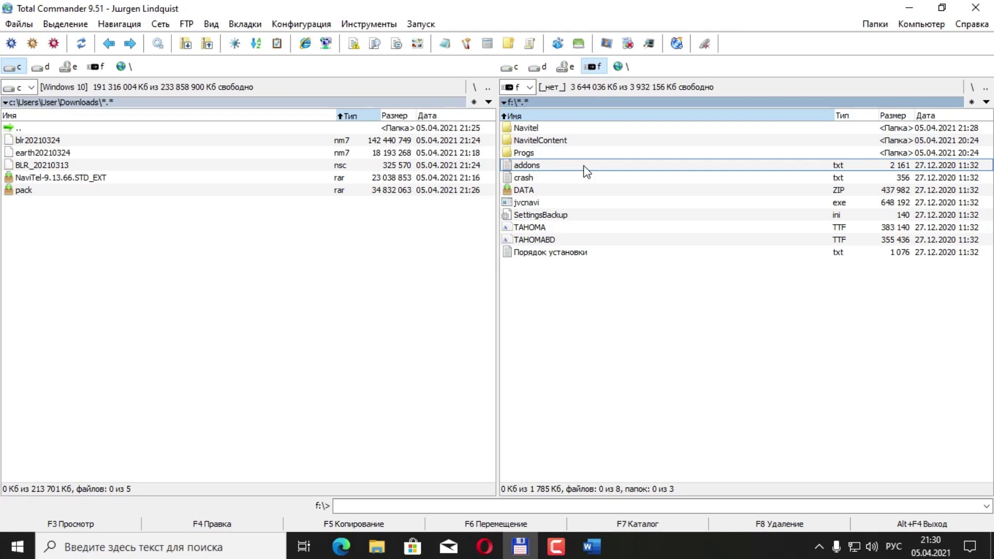
key("Down")
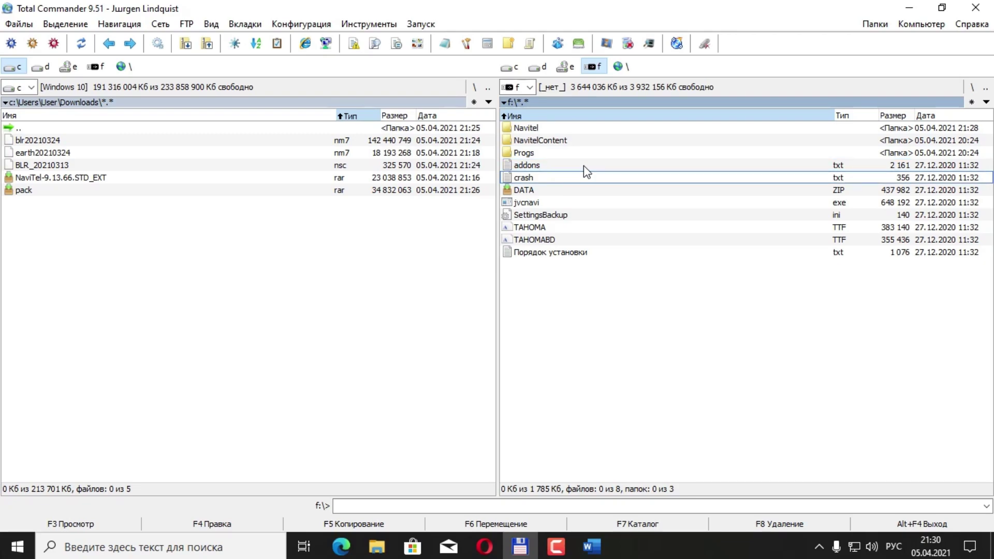
key("Down")
key("Down")
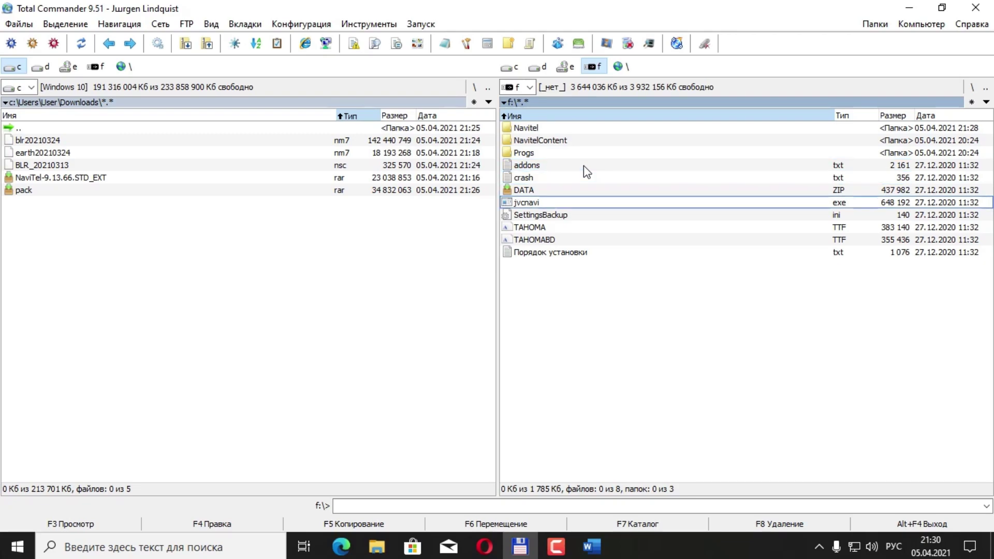
key("Down")
key("Up")
key("Up")
key("Up")
key("Up")
key("Up")
key("Up")
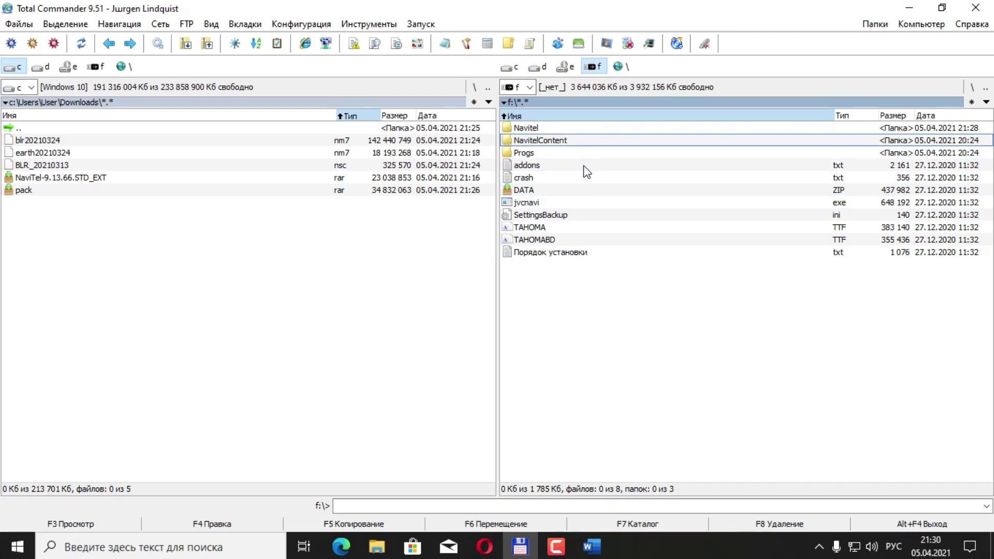
Step: In Downloads, browse the pack.rar archive showing Navitel, NavitelContent and Progs folders
key("Tab")
key("Down")
key("Down")
key("Return")
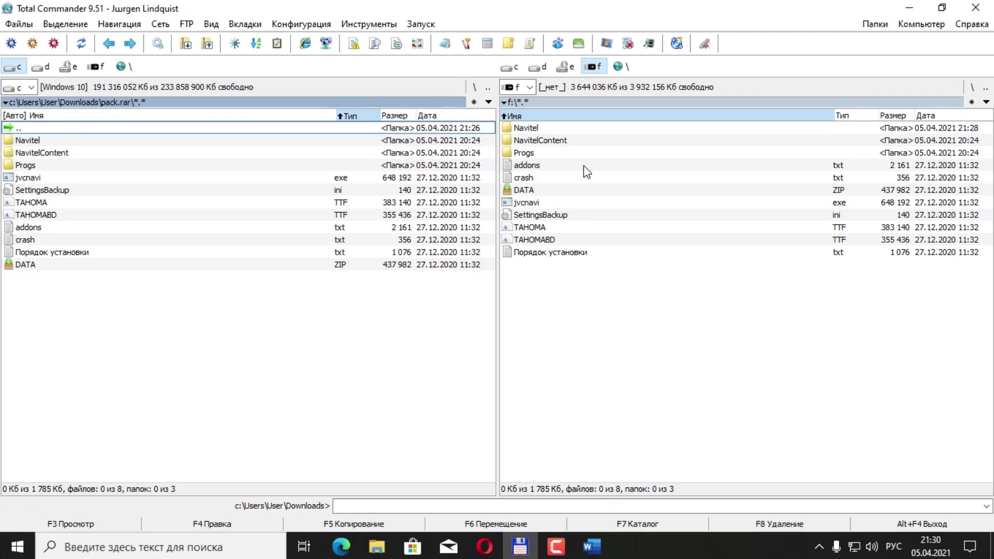
key("Return")
key("Return")
key("Return")
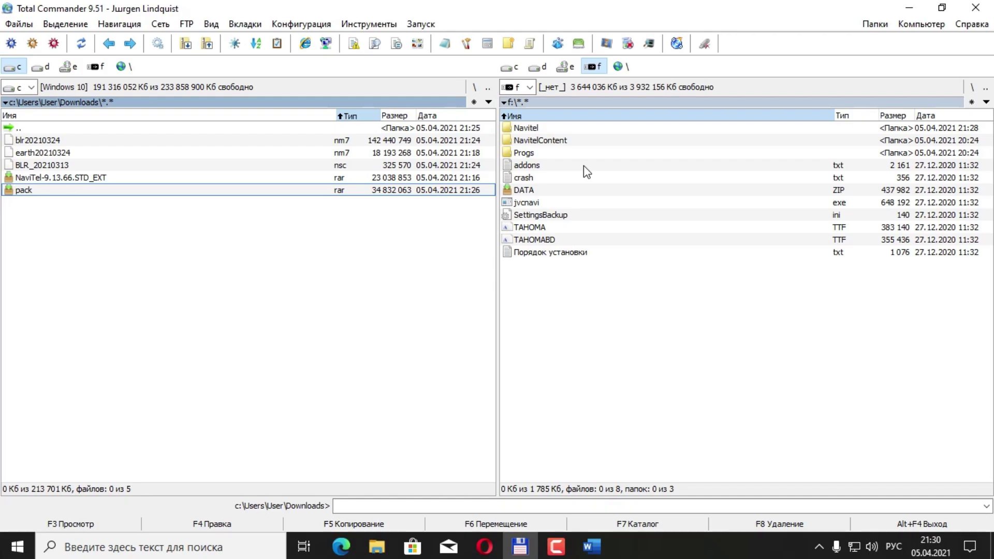
key("Return")
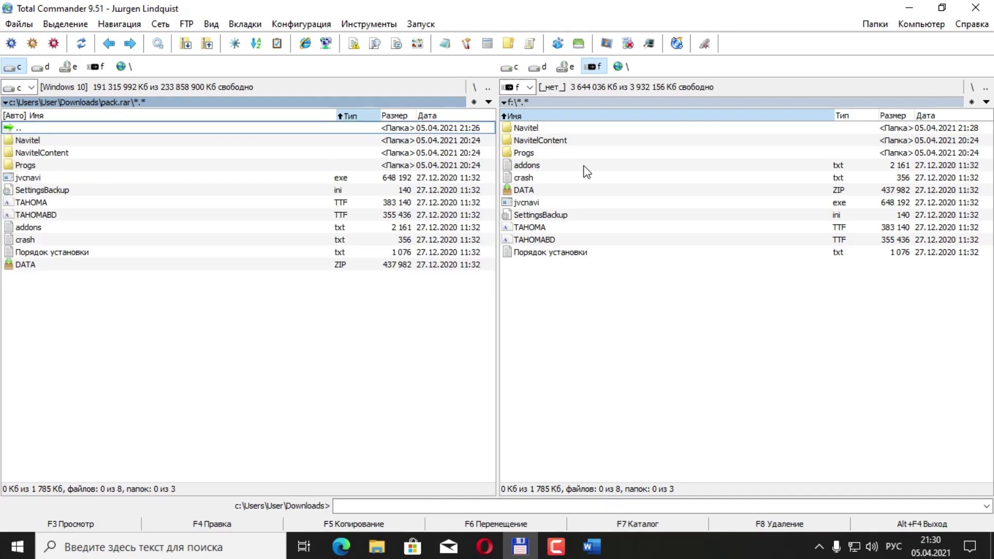